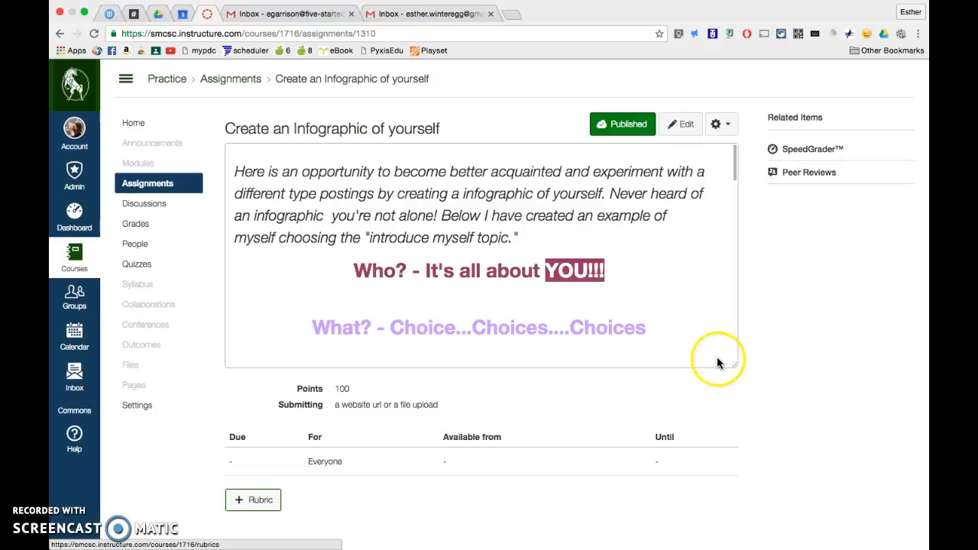
Review the whole infographic assignment description, including the example and closing instruction, and shrink the description box
drag(735, 362, 741, 475)
scroll(614, 405, down, 10)
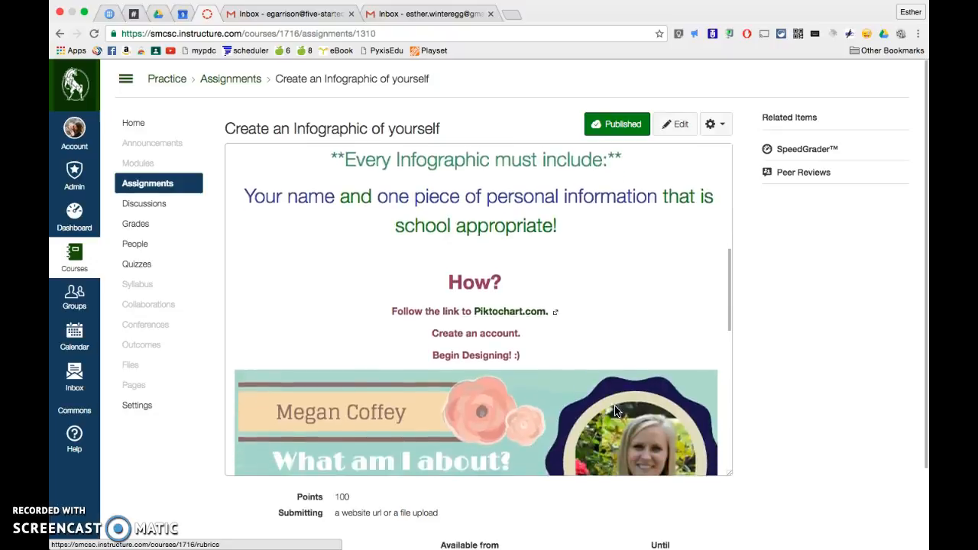
scroll(616, 411, down, 15)
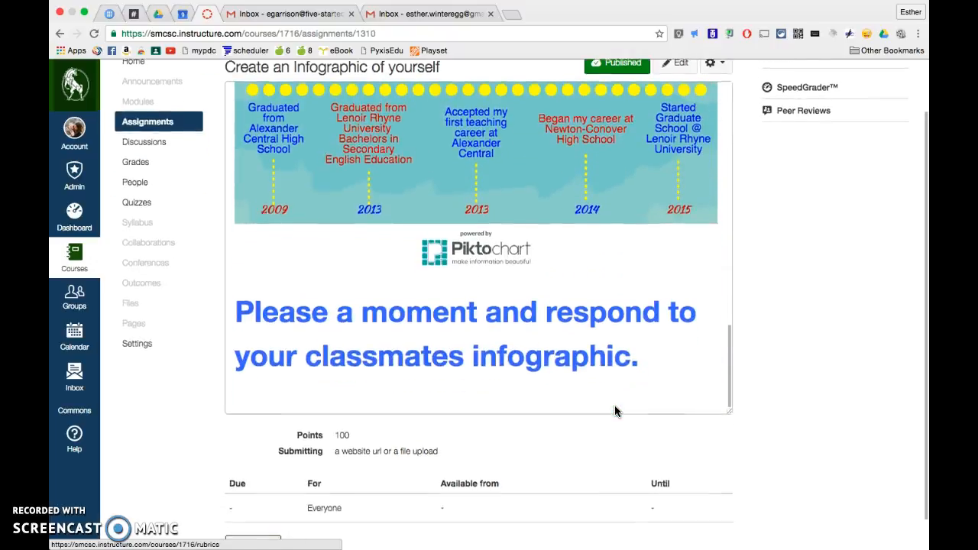
scroll(615, 408, down, 1)
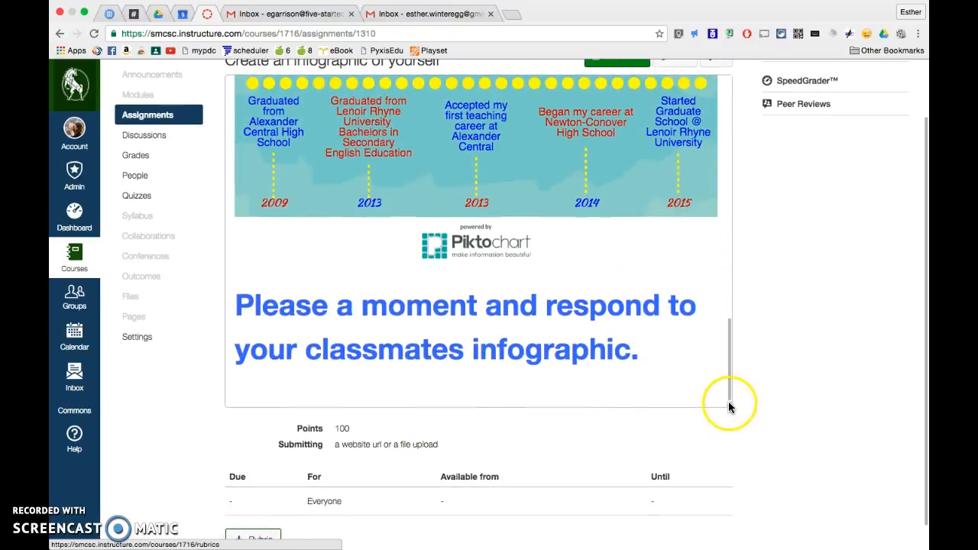
drag(730, 404, 719, 291)
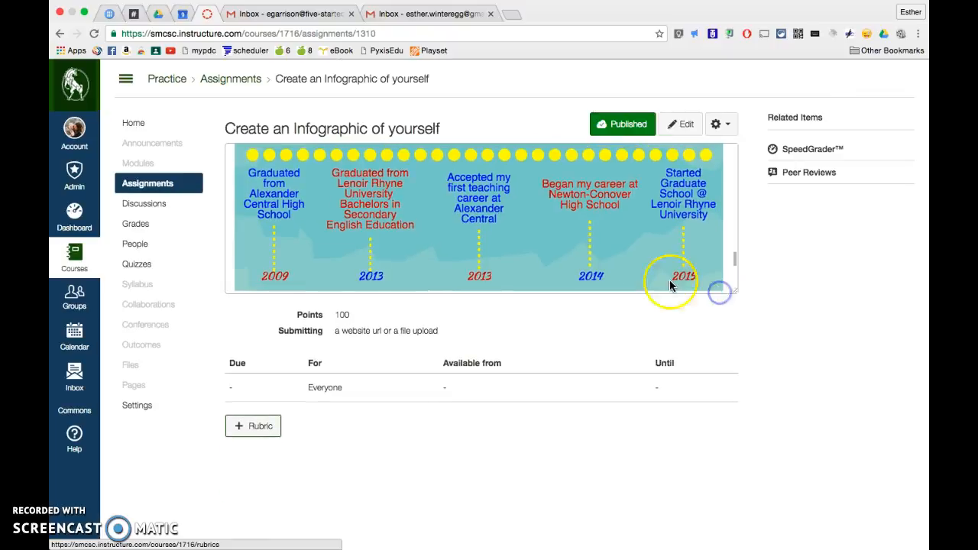
scroll(645, 267, up, 10)
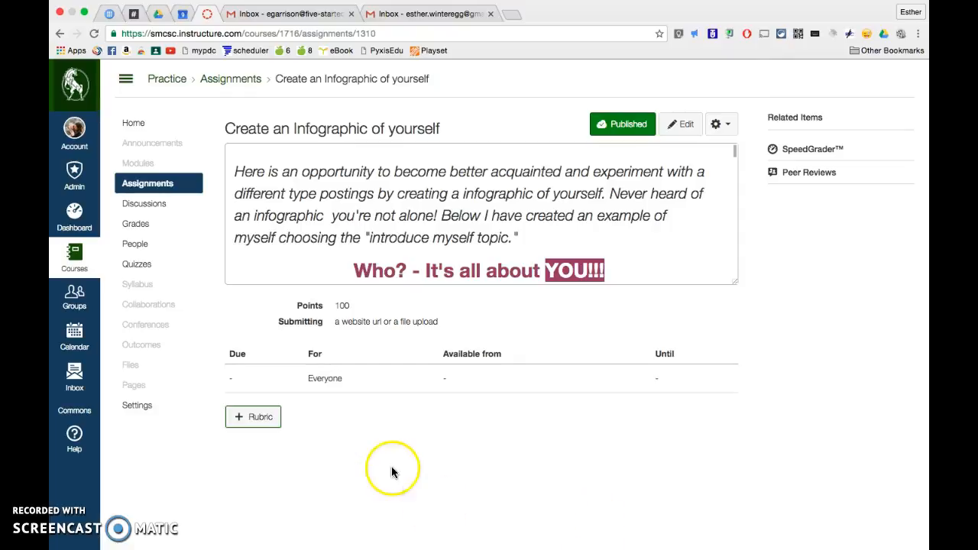
Start a new rubric for the assignment and title it "Infographic"
click(255, 426)
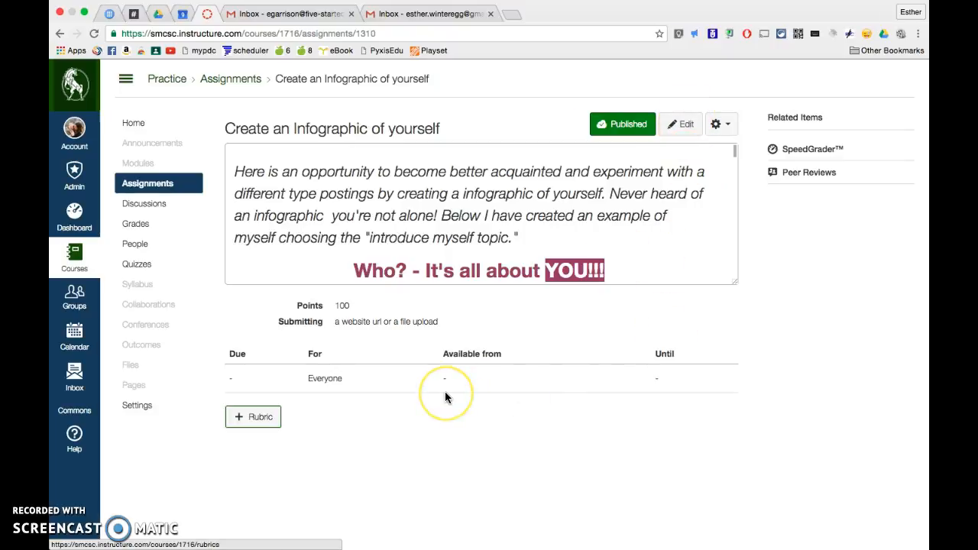
click(265, 425)
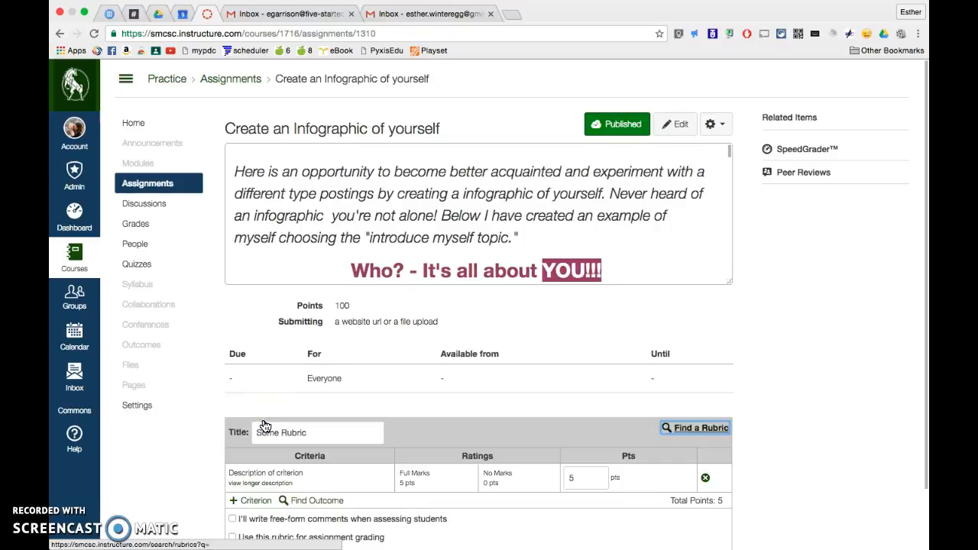
scroll(446, 415, down, 2)
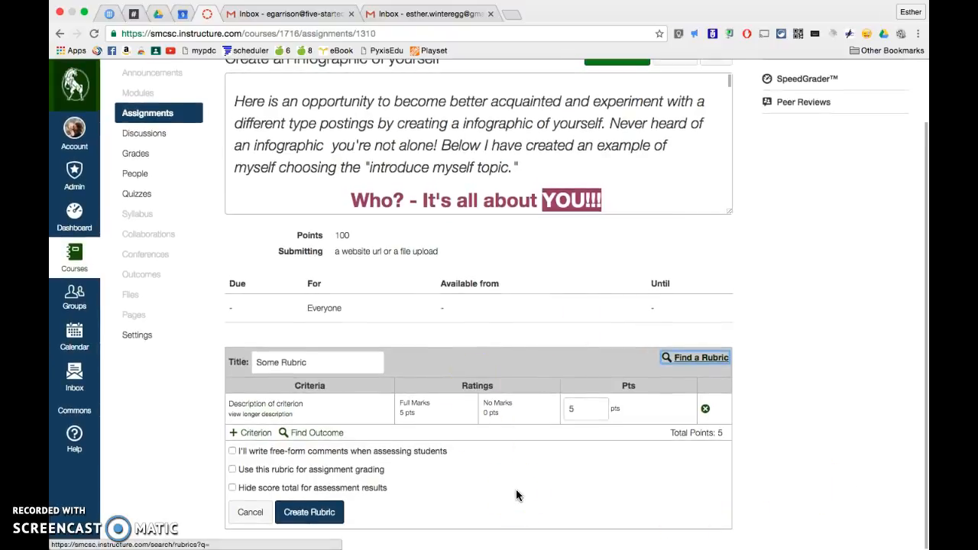
triple_click(290, 363)
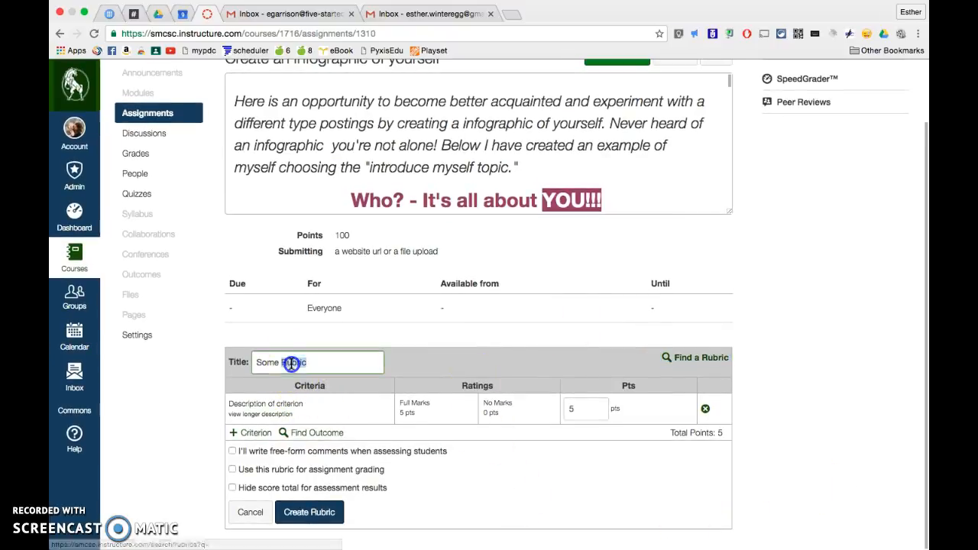
text(Infographic)
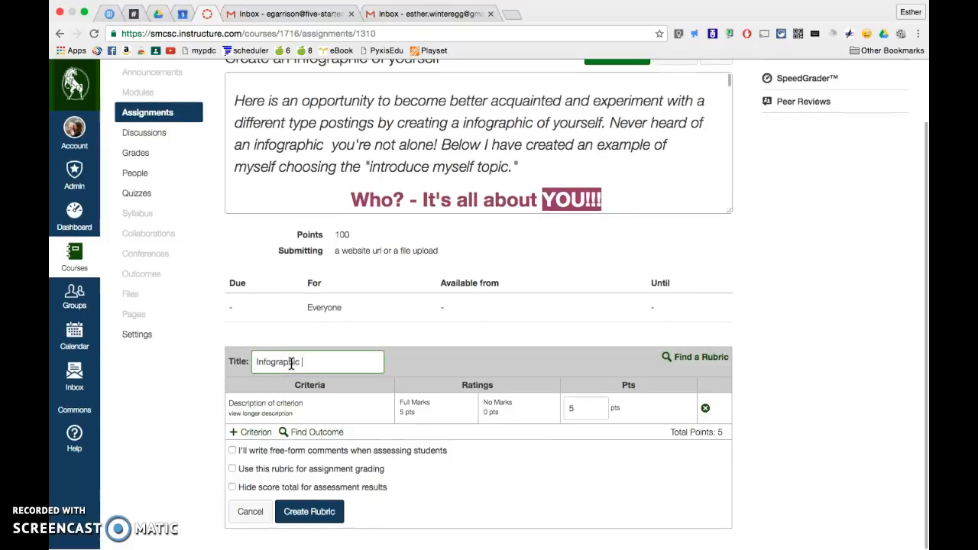
Rename the rubric's first criterion as "Creativity"
mouse_move(317, 406)
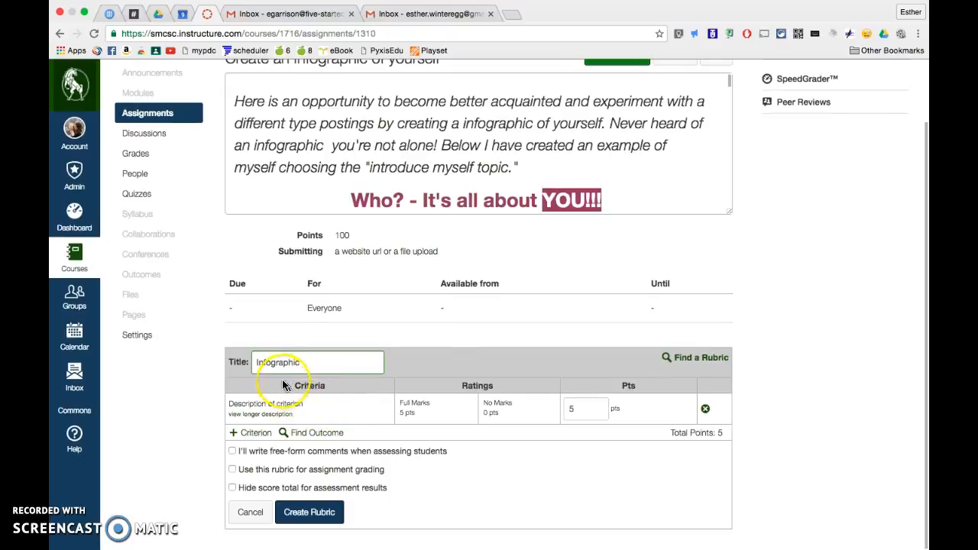
click(290, 405)
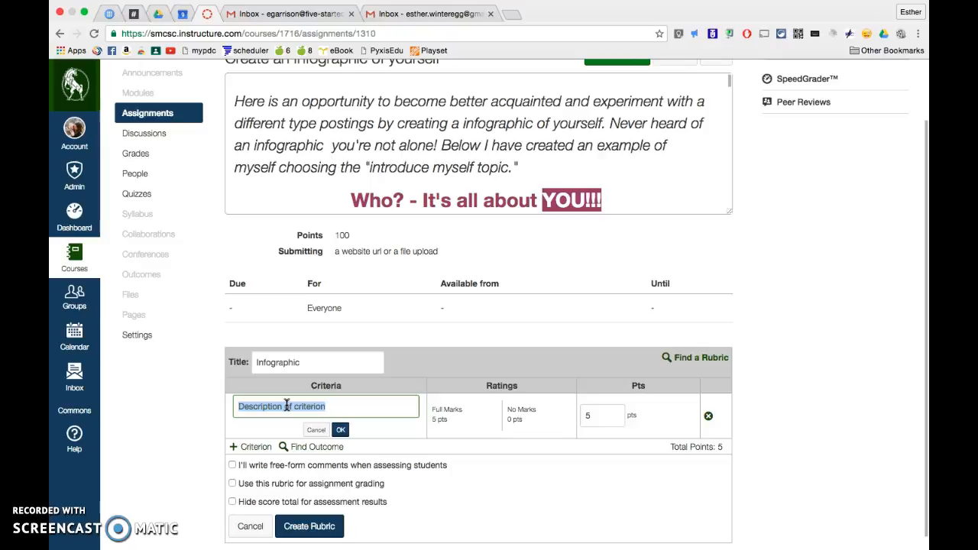
text(Craet)
key(BackSpace)
key(BackSpace)
key(BackSpace)
text(eativity)
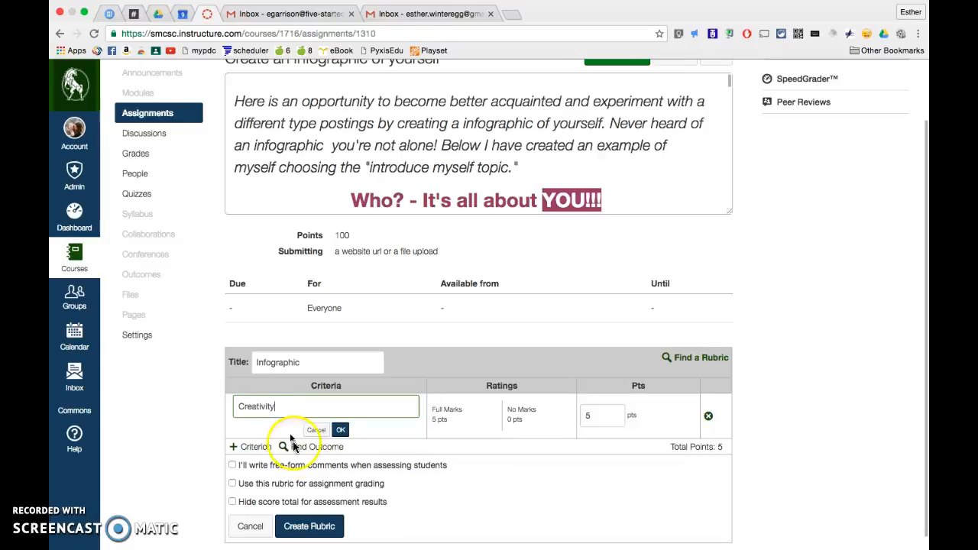
click(339, 429)
Add two more criteria to the rubric, named "Content" and "Quality"
click(251, 433)
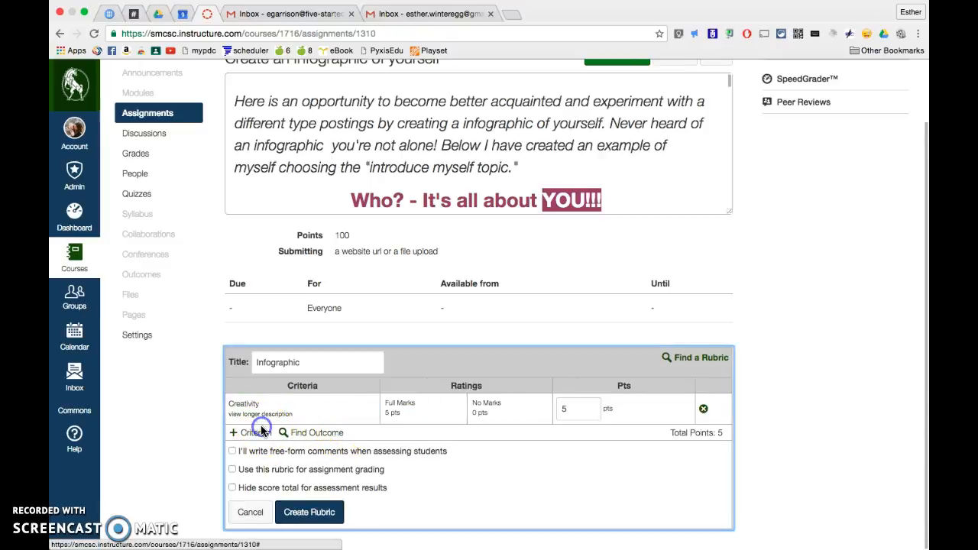
text(Content)
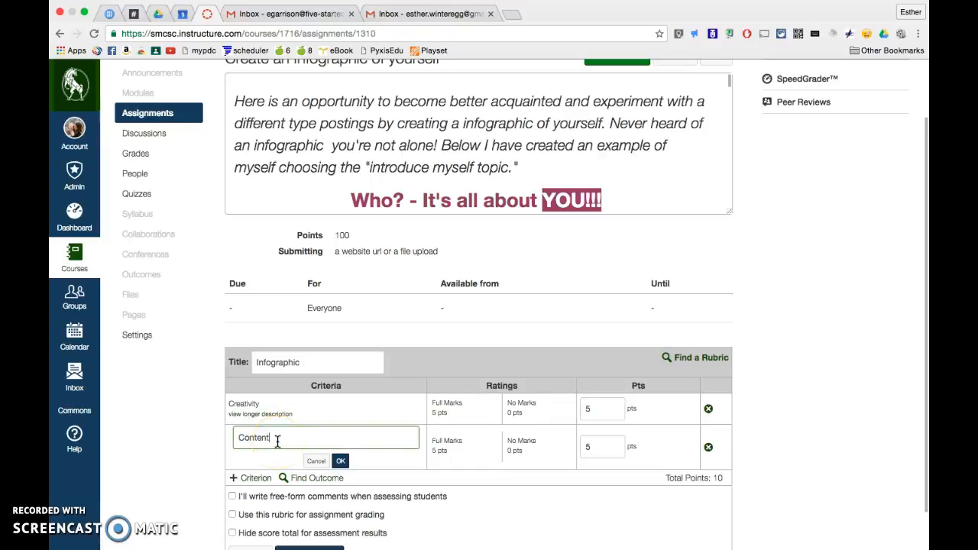
click(341, 461)
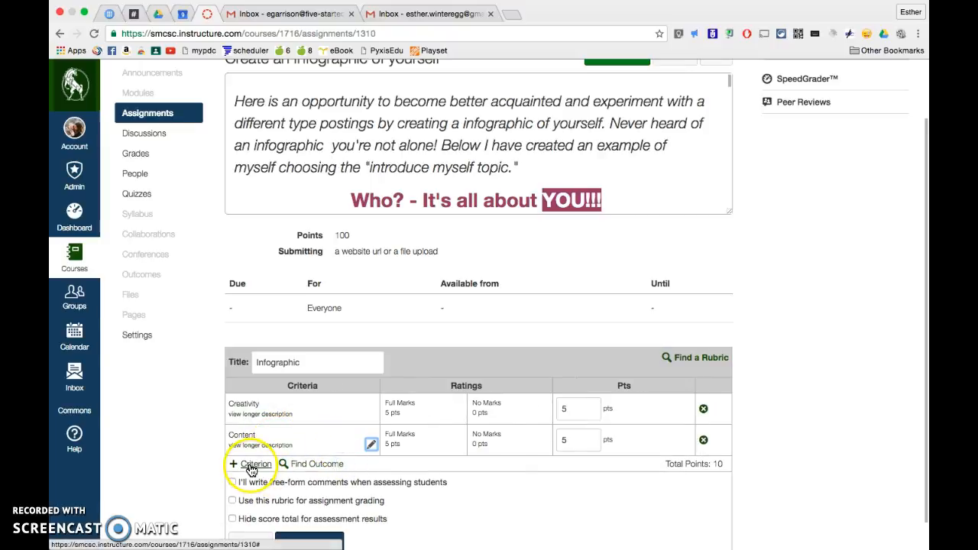
click(252, 465)
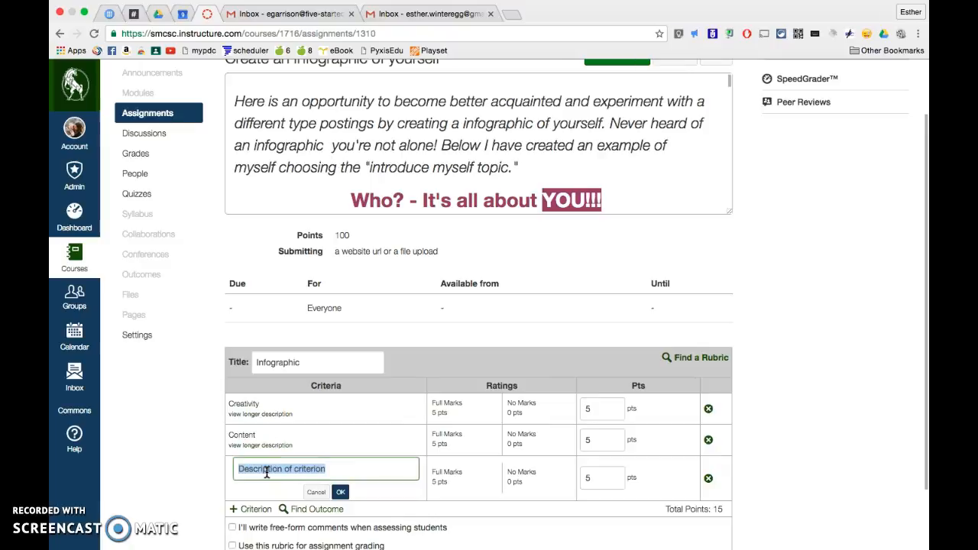
text(Qualit)
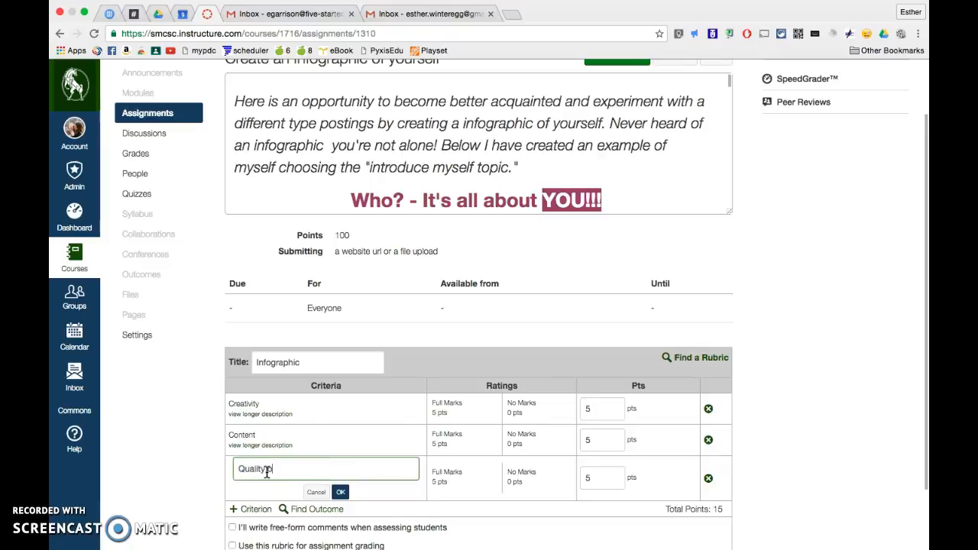
text(y)
click(341, 491)
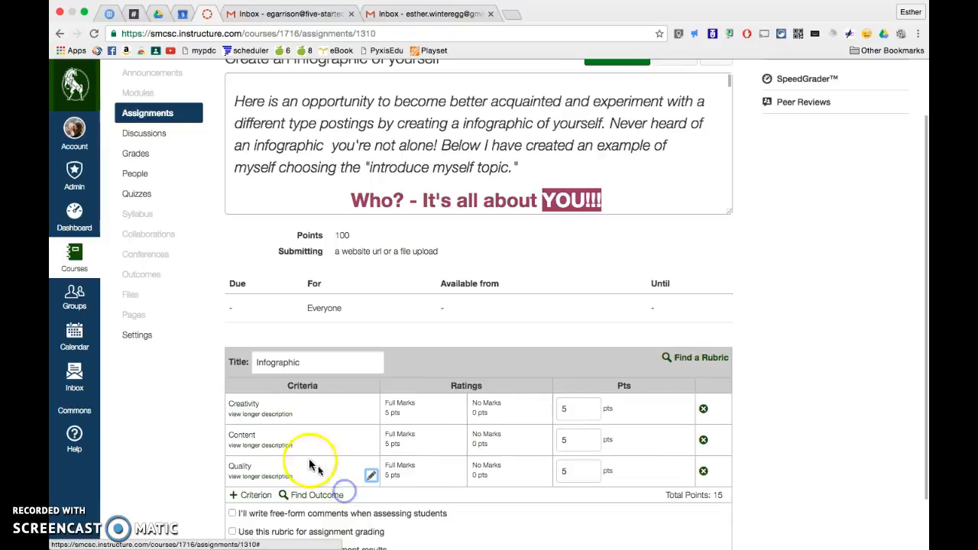
Give the Creativity criterion the long description "Infographic was original, colorful, and had various media (video, link, image)."
click(260, 416)
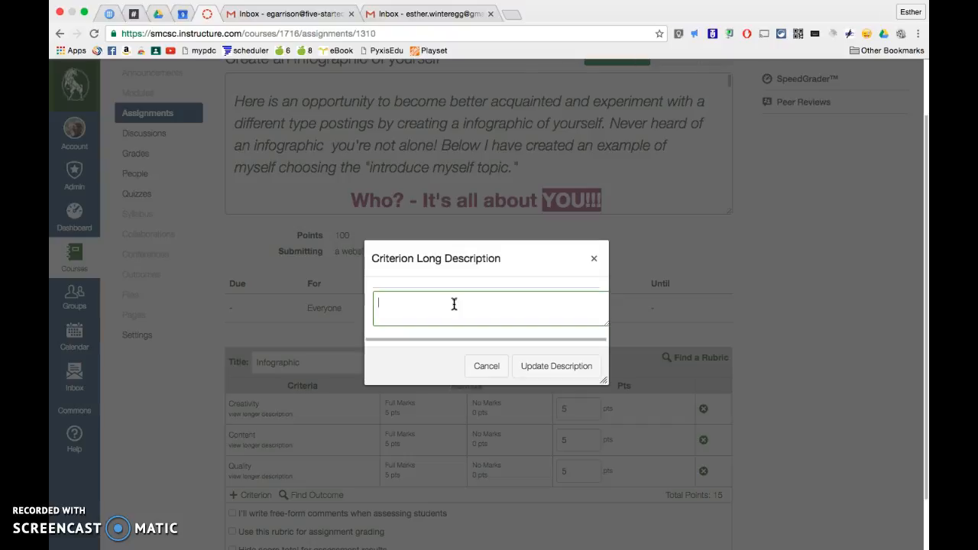
text(Stude)
key(BackSpace)
key(BackSpace)
key(BackSpace)
key(BackSpace)
key(BackSpace)
key(BackSpace)
text(Infographic was original, colorgu)
key(BackSpace)
key(BackSpace)
text(ful, an)
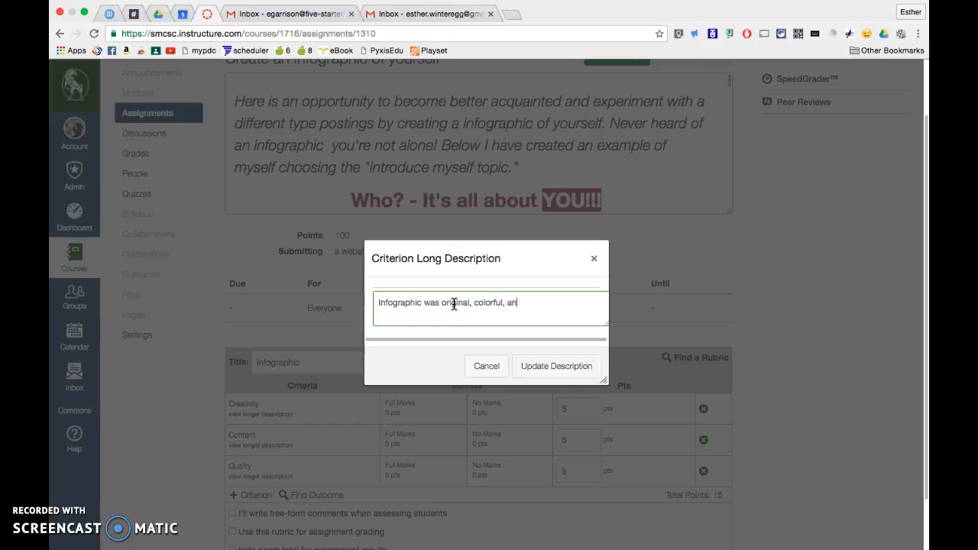
text(d had various media (video, link, image).)
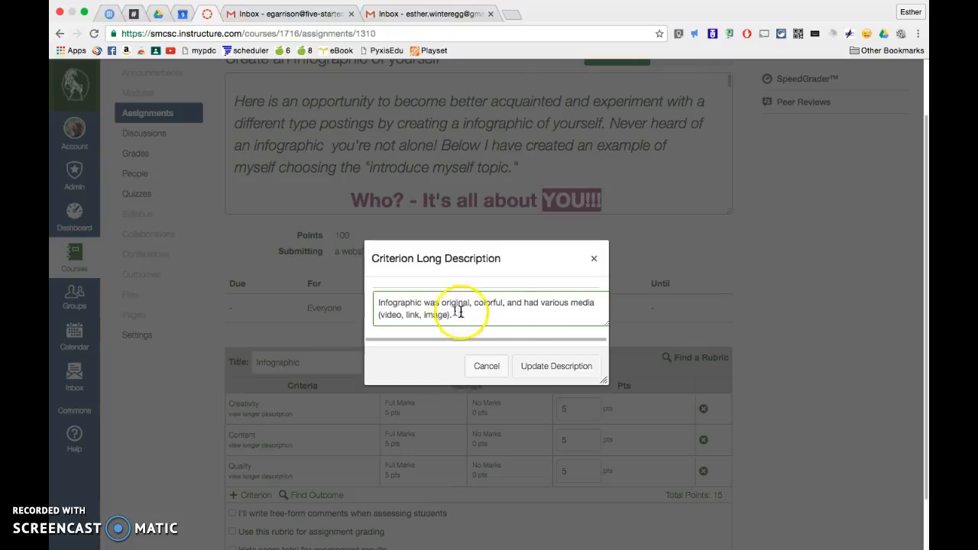
click(544, 366)
Add intermediate ratings worth 4, 3, 2 and 1 points to the Creativity criterion
scroll(361, 415, down, 2)
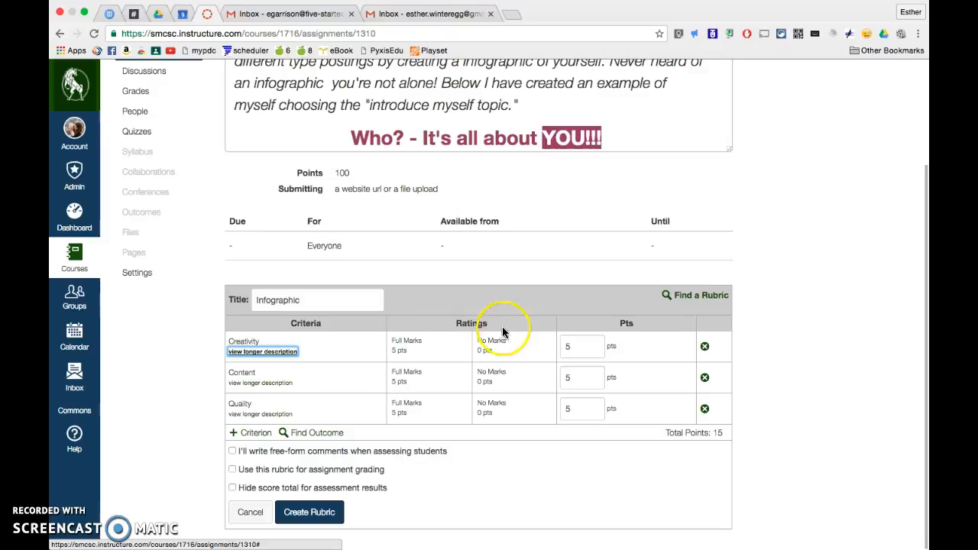
click(415, 349)
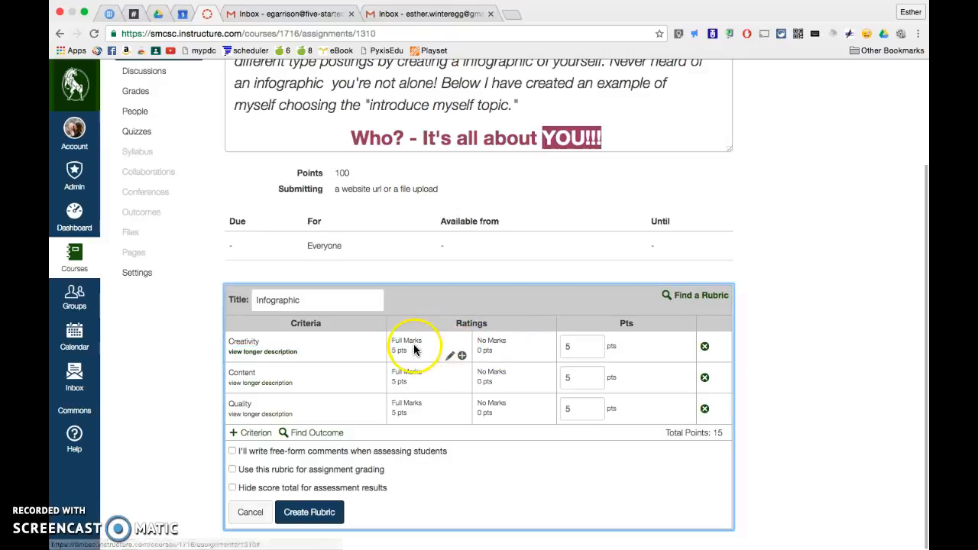
click(459, 357)
click(518, 355)
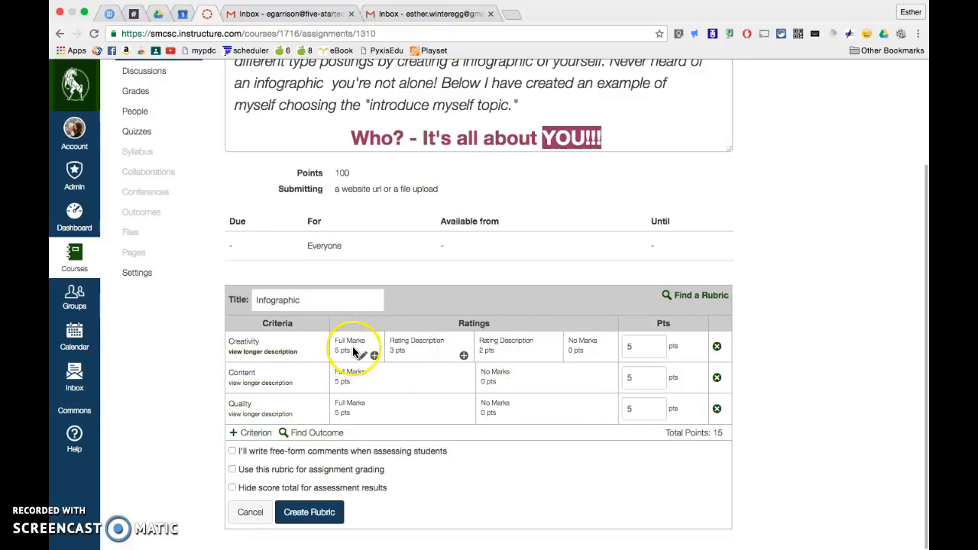
click(373, 356)
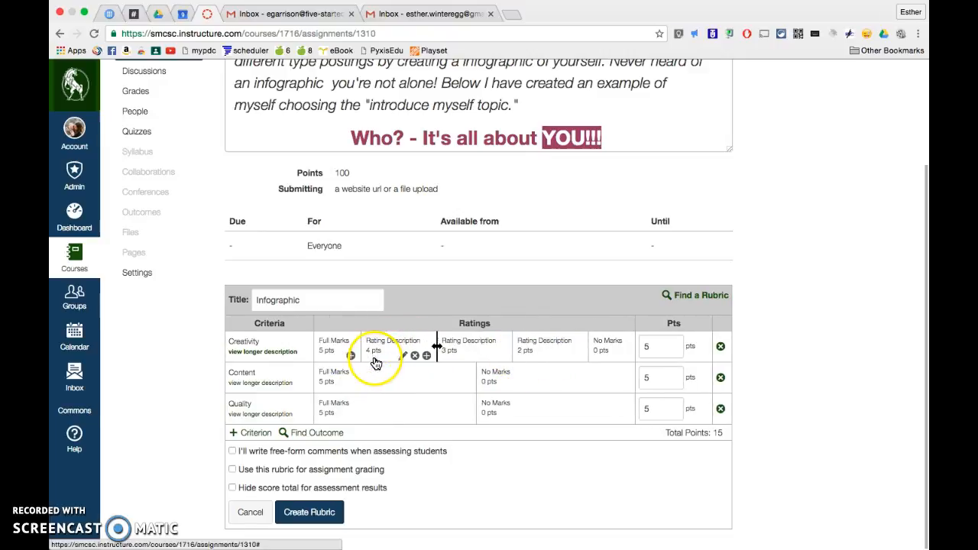
click(577, 356)
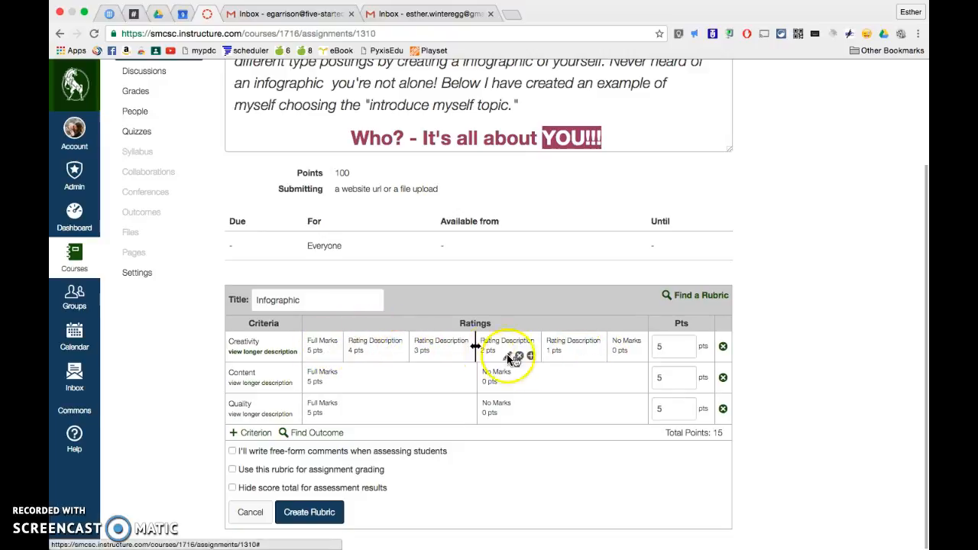
Rename the 5-point Creativity rating as "Exceeds expectations"
click(320, 341)
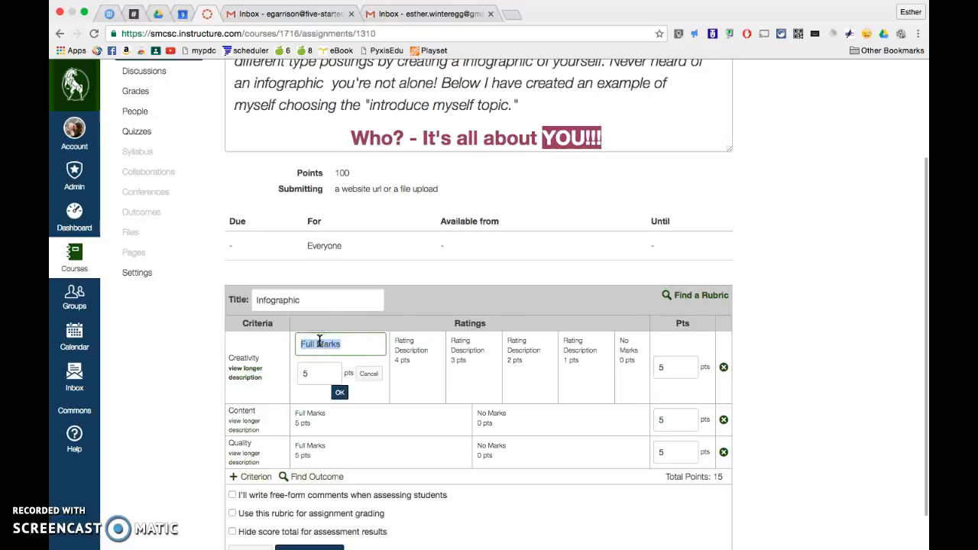
text(Exceeds expecti)
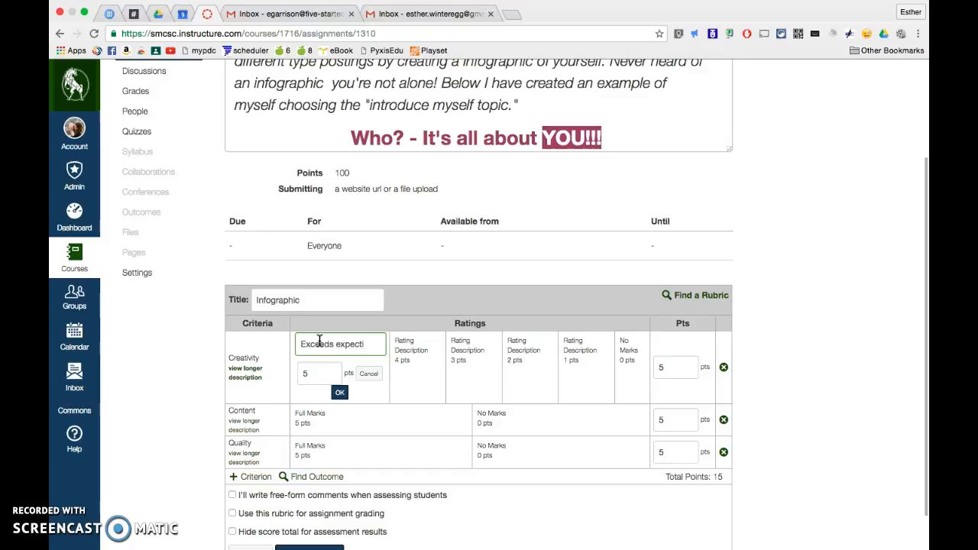
text(ations)
click(340, 394)
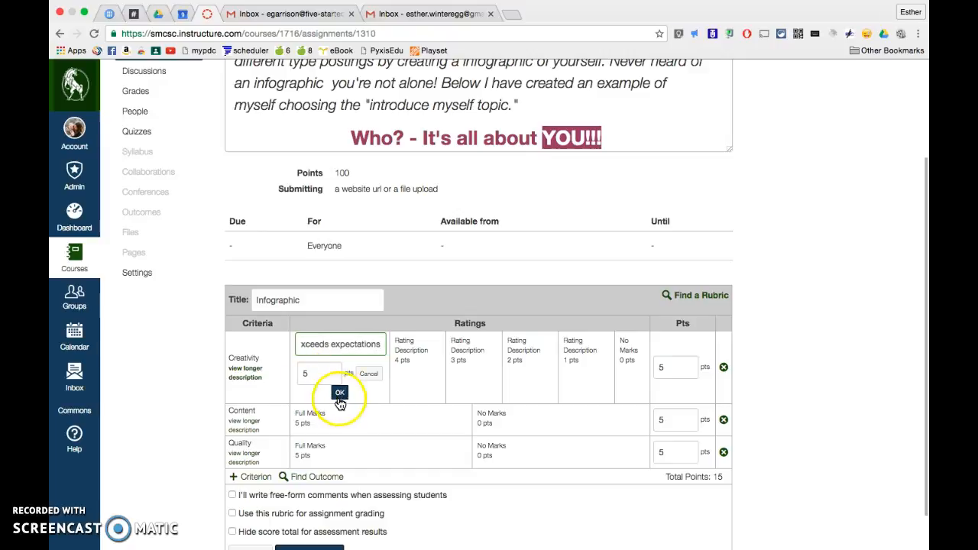
Describe the 4-point Creativity rating as "Meets expectations"
click(384, 344)
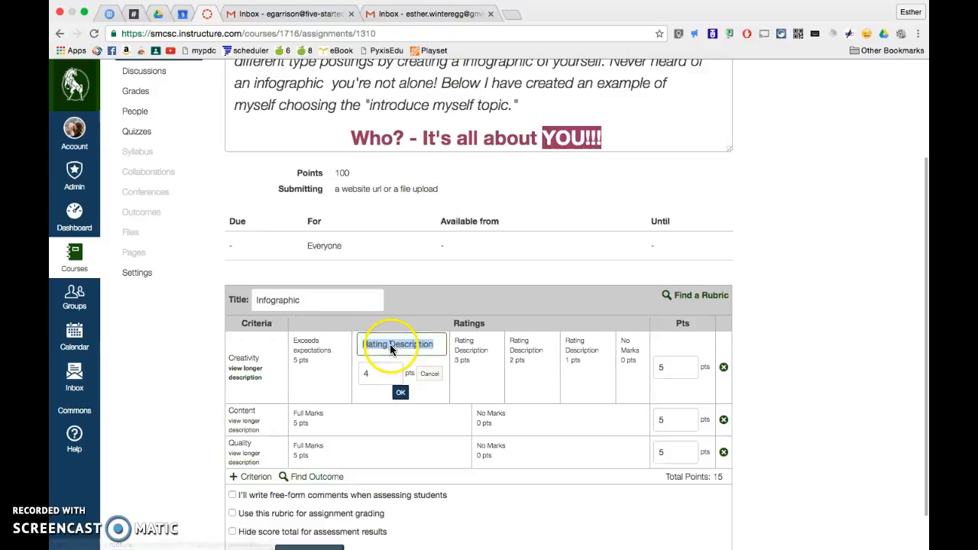
text(Meets)
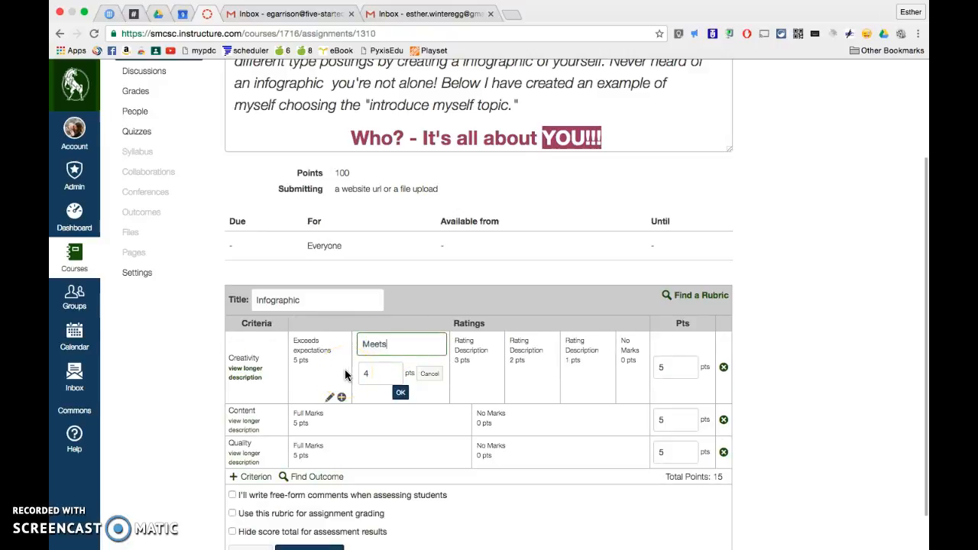
text( expectations)
click(353, 392)
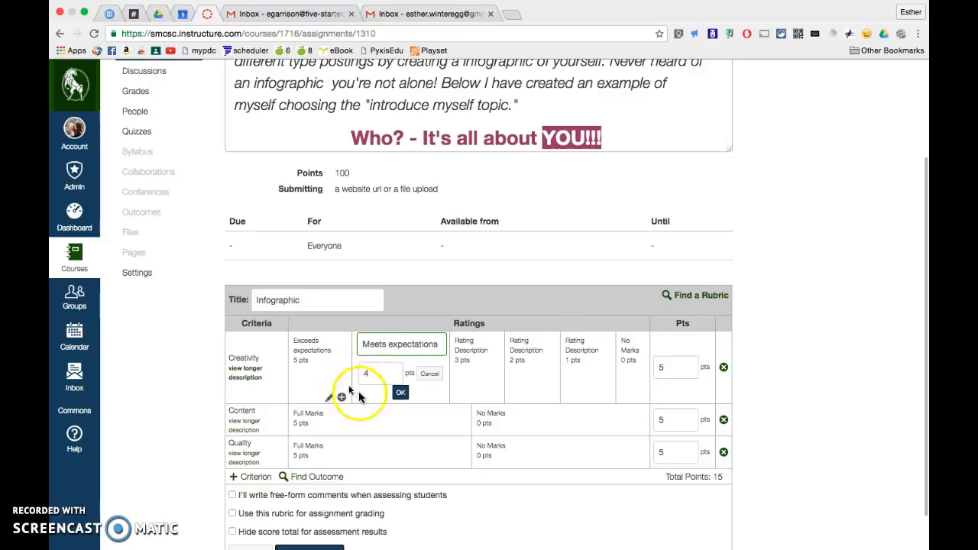
click(401, 392)
Describe the 3-point Creativity rating as "Has some creativity but lacking images and color."
click(442, 344)
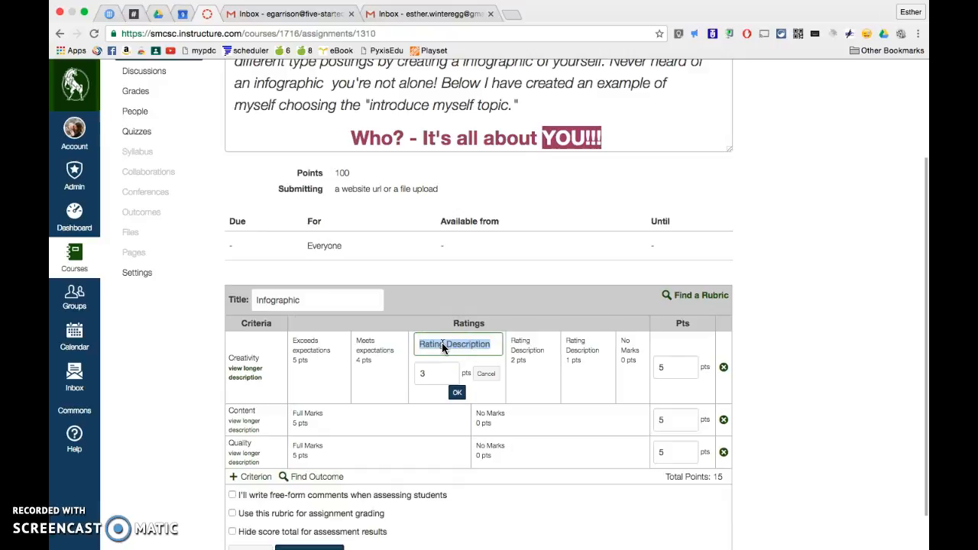
text(Has s)
text(ome creativity)
text( but lacking)
text( images and colo)
text(r.)
click(456, 392)
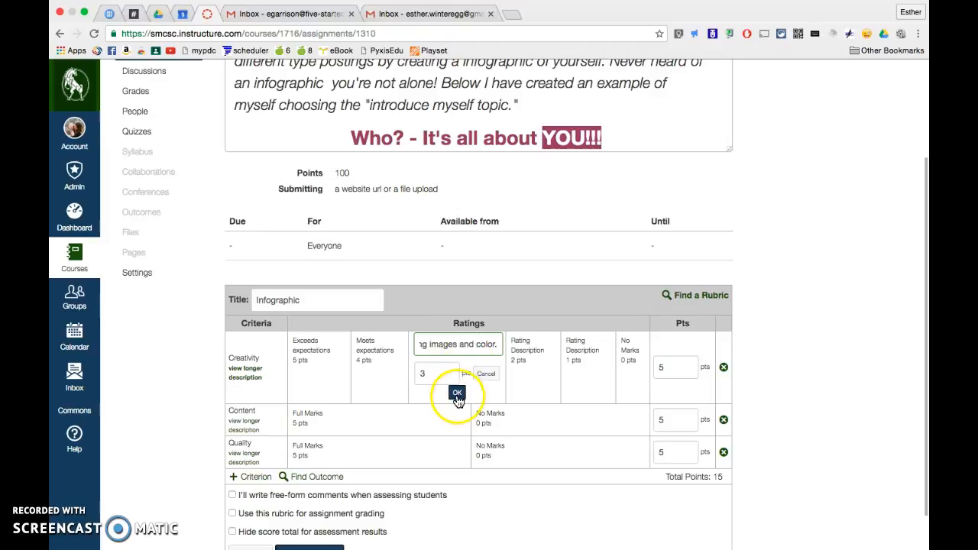
Describe the 0-point Creativity rating as "Not original (plagiarized) OR is blank/white."
click(628, 355)
text(Not original (plag)
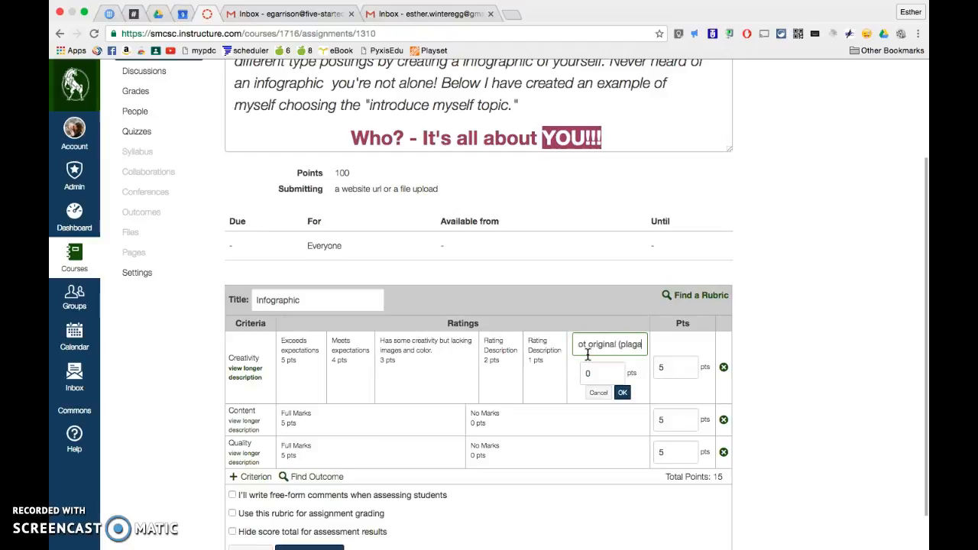
text(ized) )
text(OR )
text(is blank)
text(/white.)
click(623, 393)
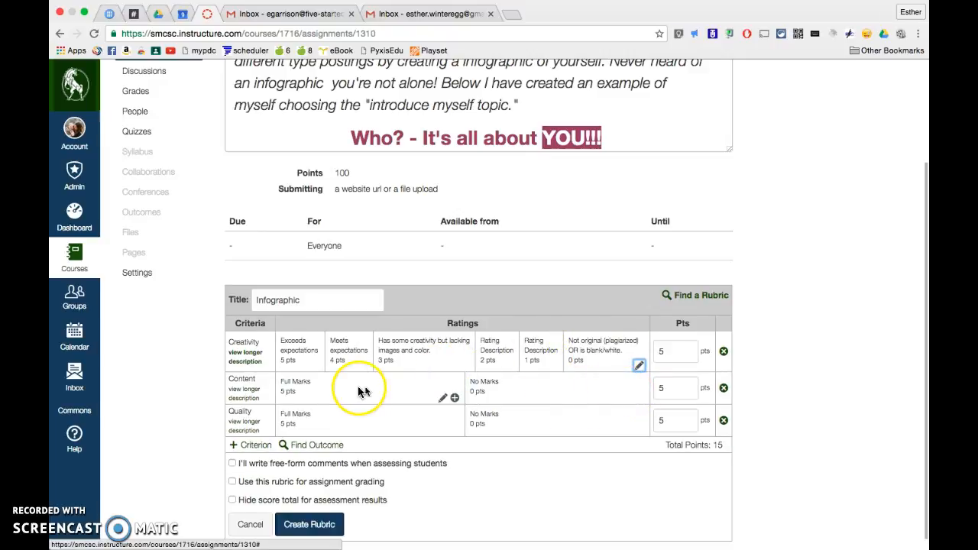
Set the Creativity criterion's total to 10 points
scroll(321, 389, down, 1)
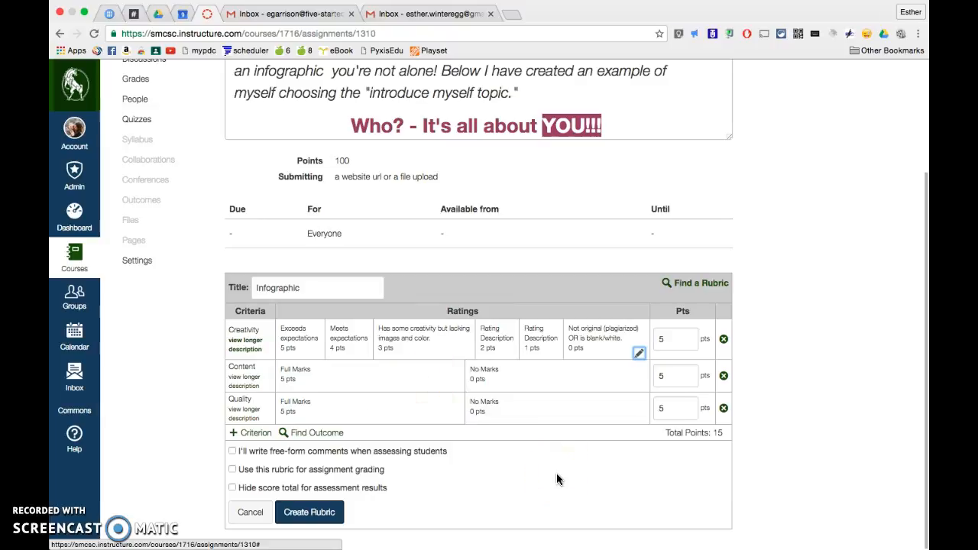
click(672, 340)
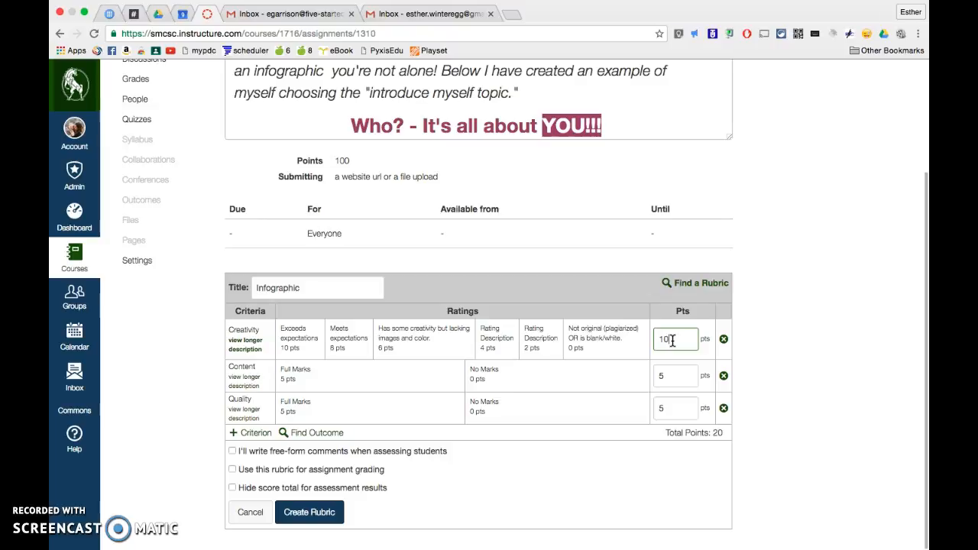
click(679, 375)
Remove the 2-point Creativity rating and set the remaining undescribed Creativity rating to 3 points
click(537, 354)
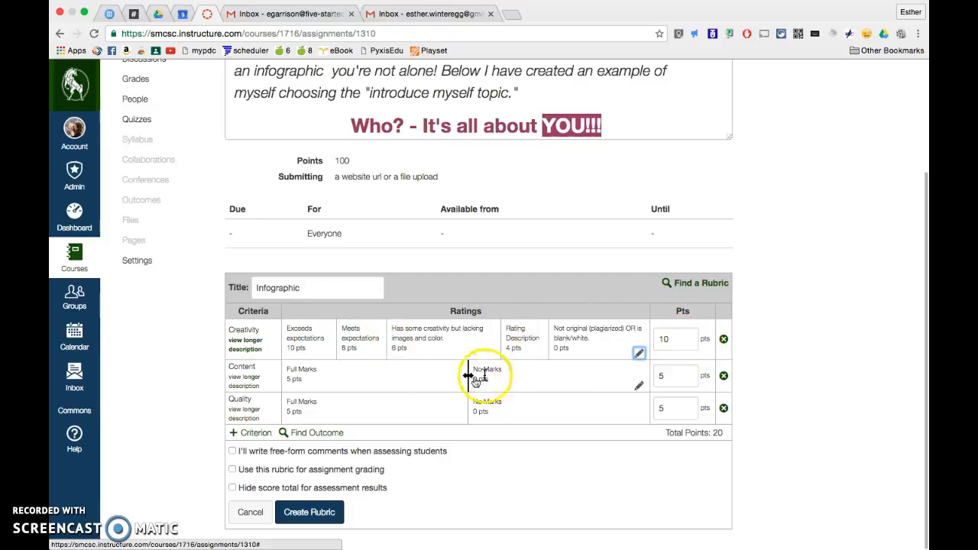
click(514, 355)
click(510, 359)
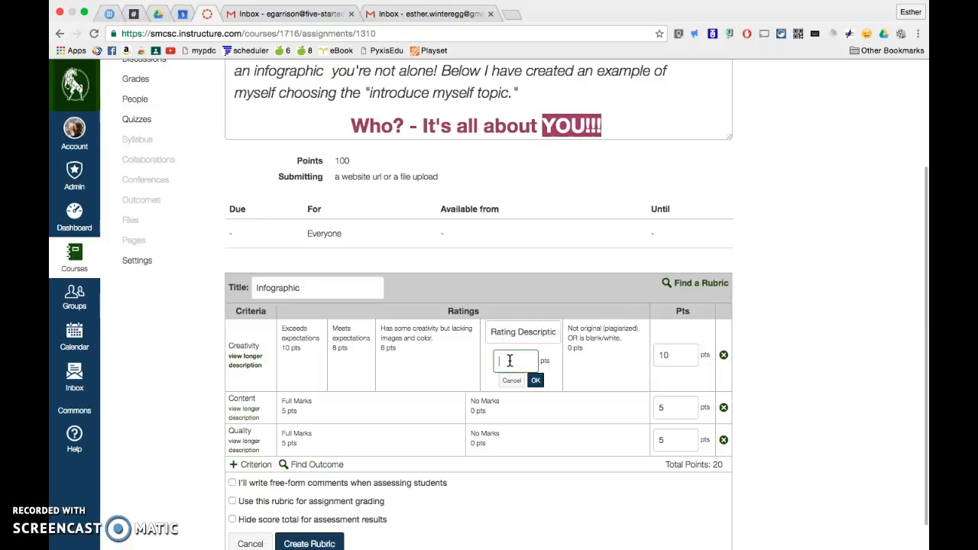
text(3)
click(535, 380)
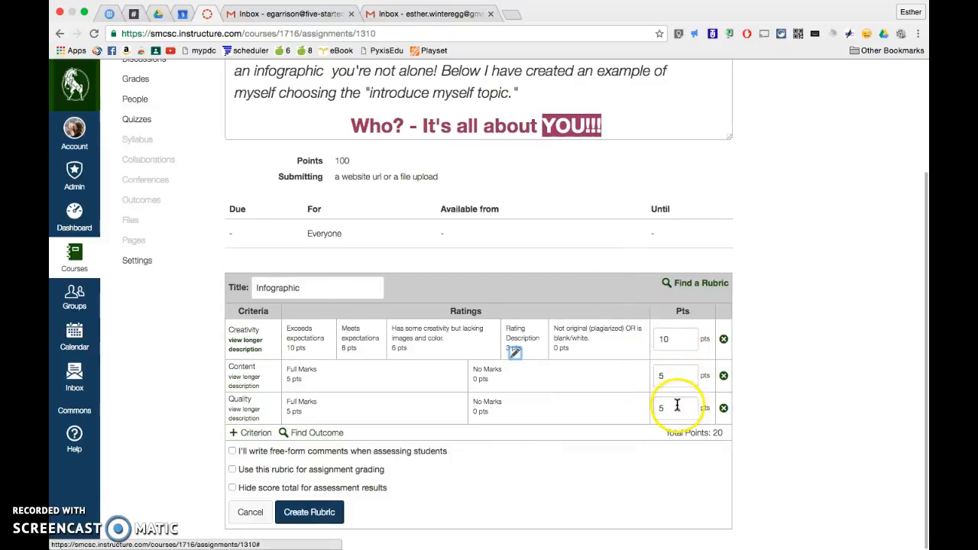
Open the existing rubric finder and look through the courses and their available rubrics
scroll(539, 395, down, 1)
scroll(538, 392, up, 1)
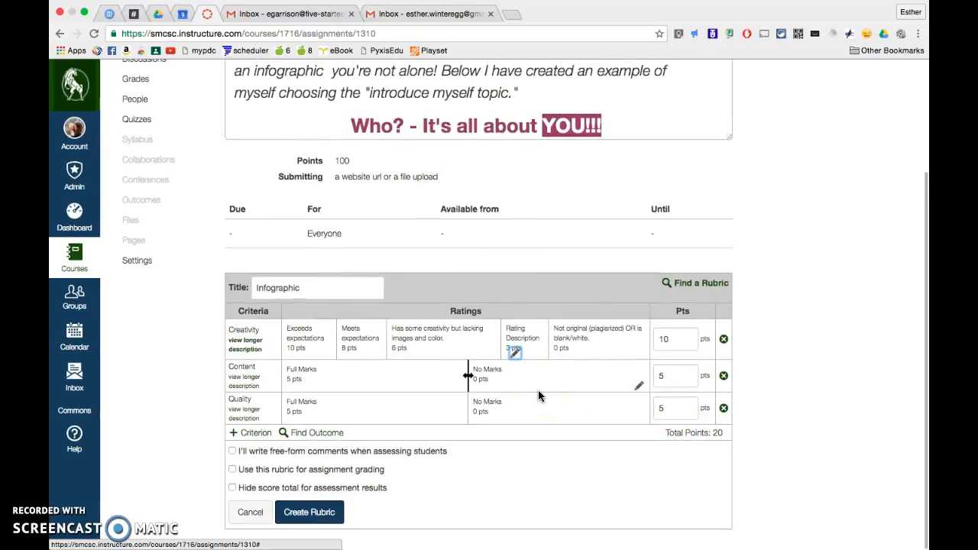
click(695, 284)
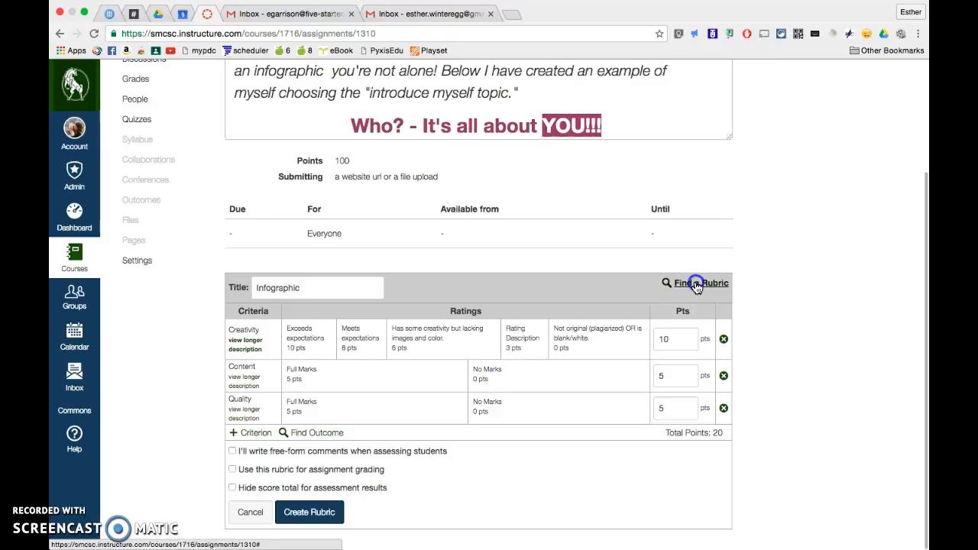
click(324, 301)
scroll(324, 304, down, 2)
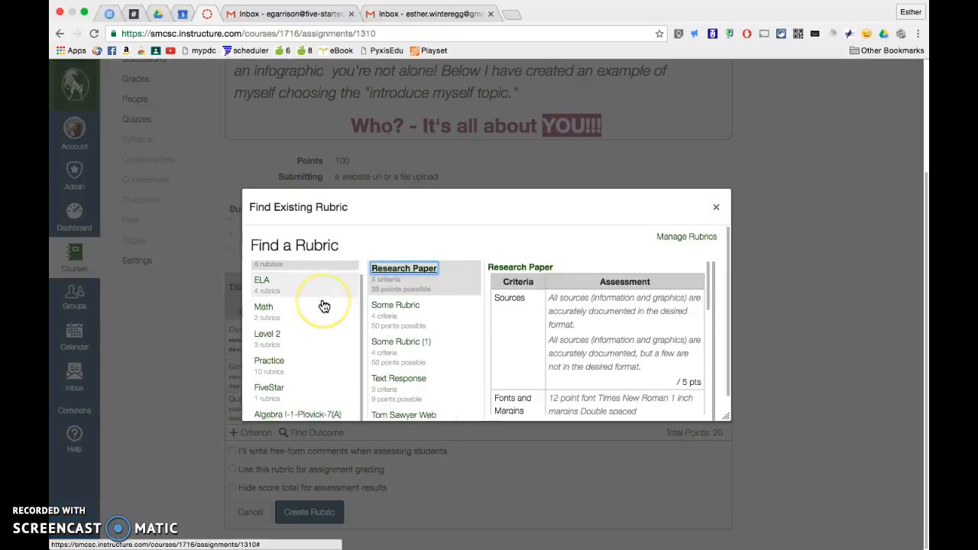
scroll(323, 304, up, 3)
scroll(280, 334, down, 4)
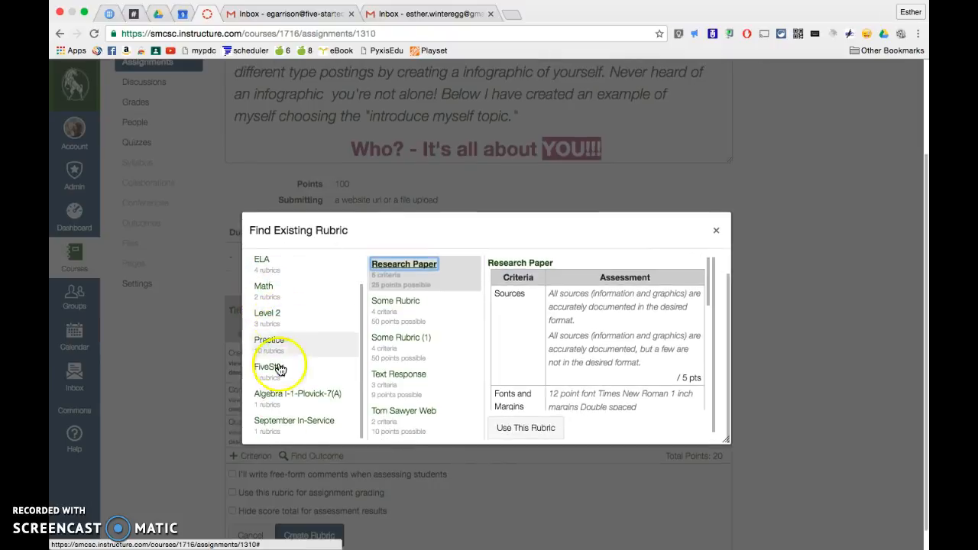
scroll(287, 305, up, 6)
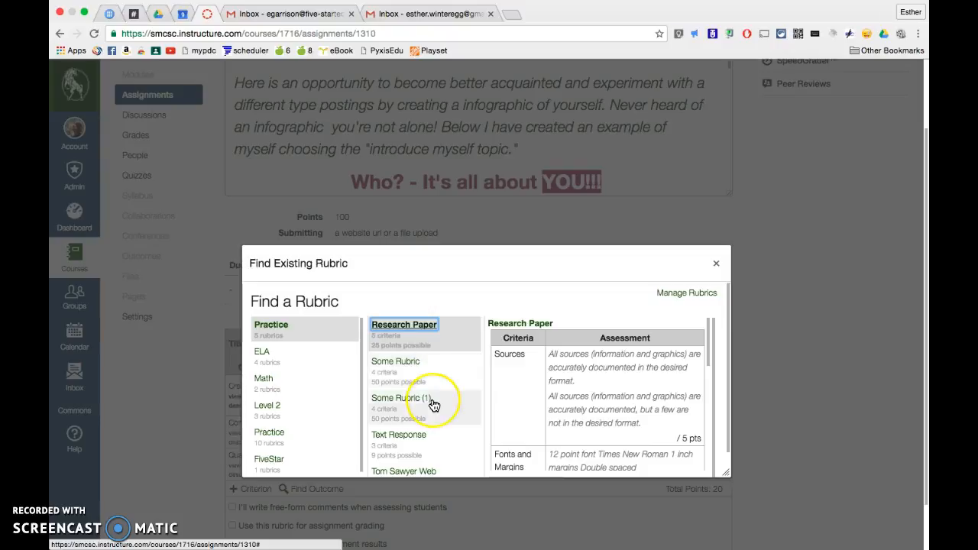
scroll(430, 403, down, 3)
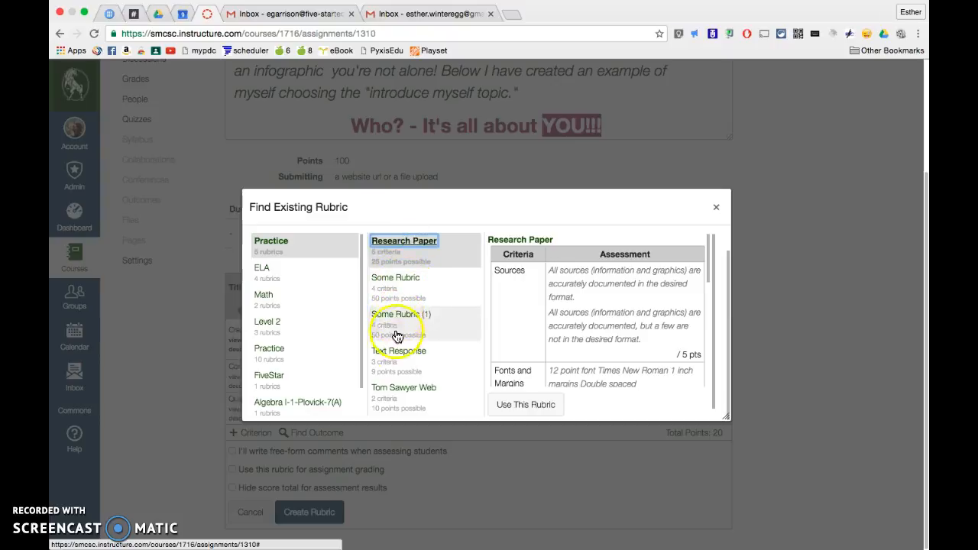
Preview the Text Response and Tom Sawyer Web rubrics, and close the rubric finder without using one
click(395, 354)
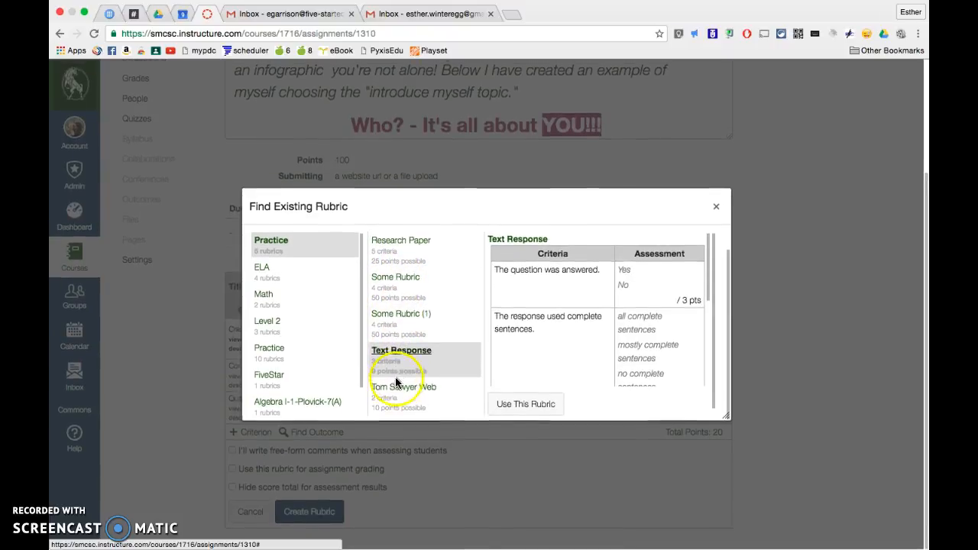
click(399, 389)
scroll(569, 328, down, 2)
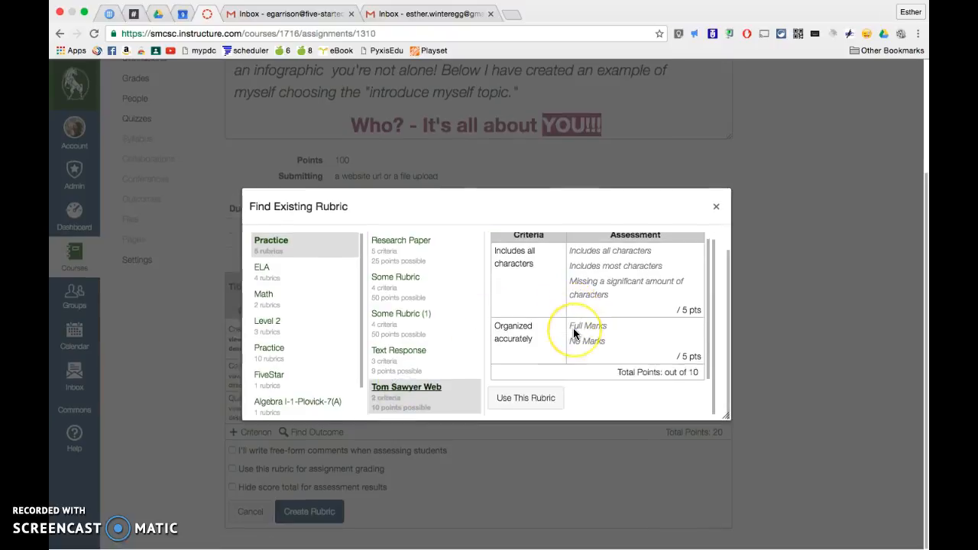
scroll(574, 331, up, 3)
scroll(573, 332, down, 3)
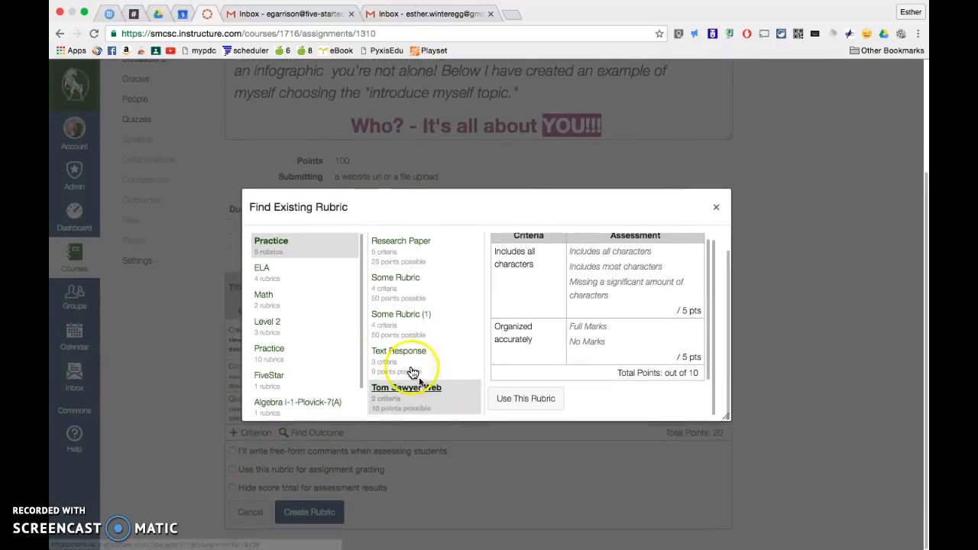
click(716, 207)
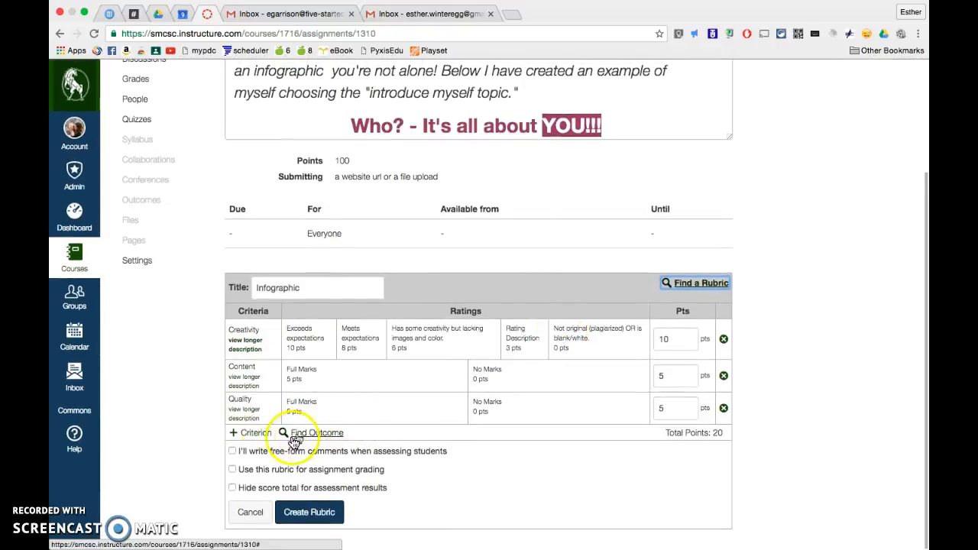
Switch the rubric to free-form comments for assessing students and back to ratings
click(258, 457)
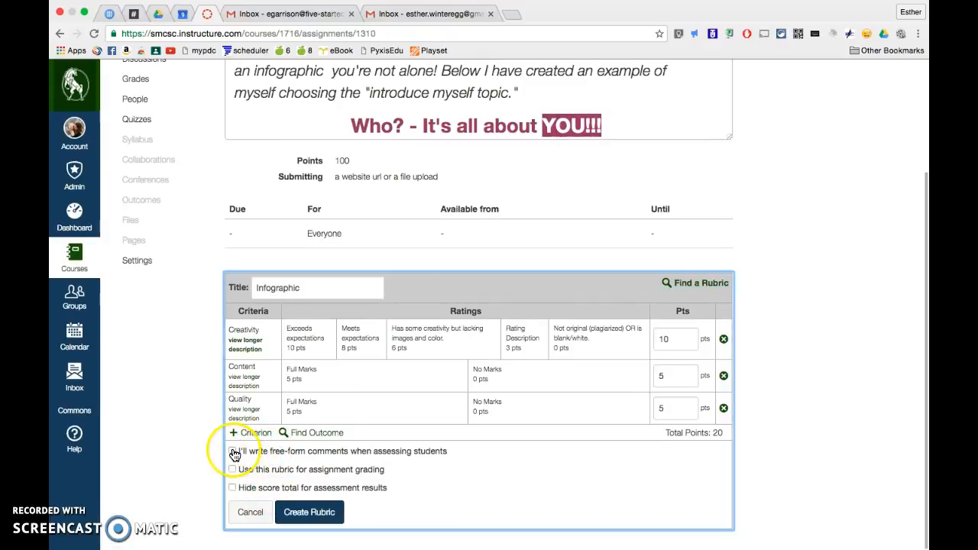
click(232, 451)
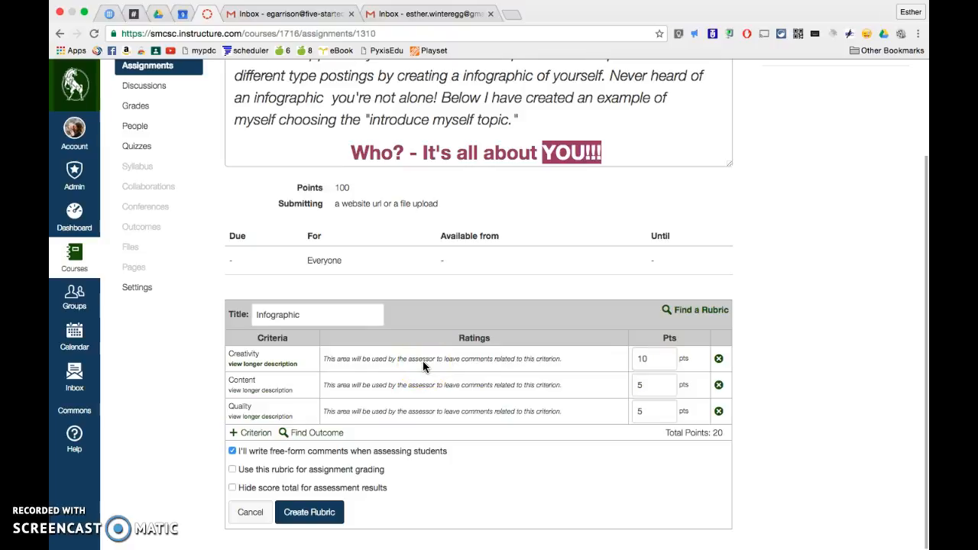
click(371, 357)
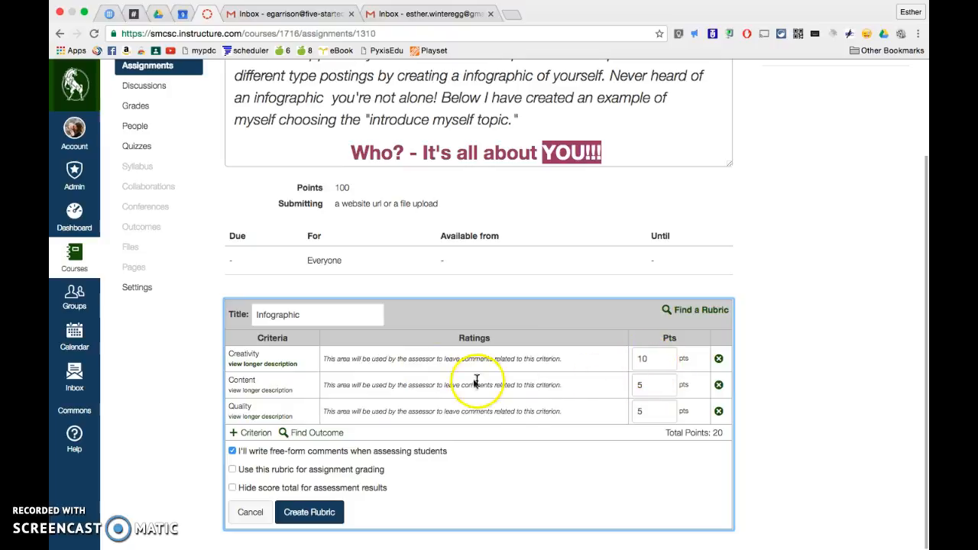
click(233, 457)
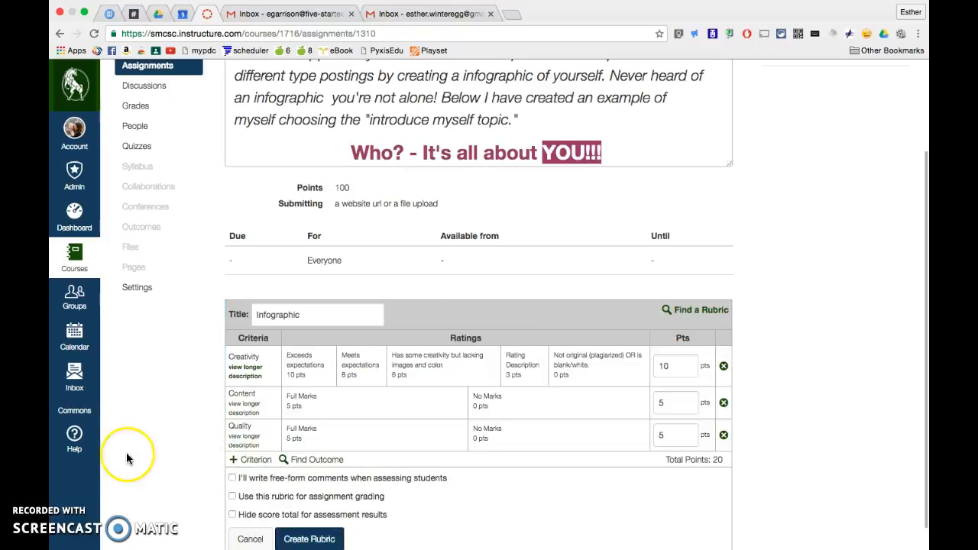
Try out the rubric options for assignment grading and for hiding the score total for assessment results
scroll(126, 452, down, 1)
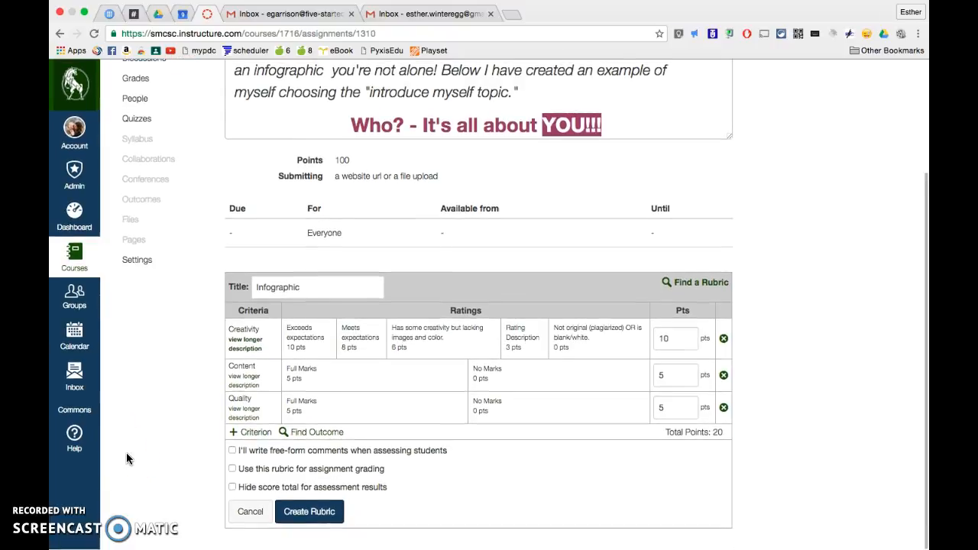
click(232, 469)
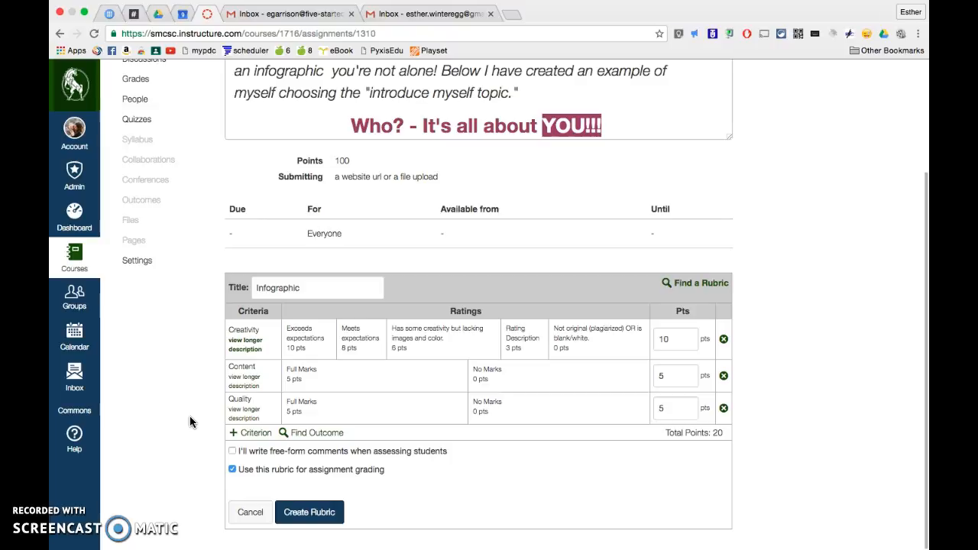
click(232, 469)
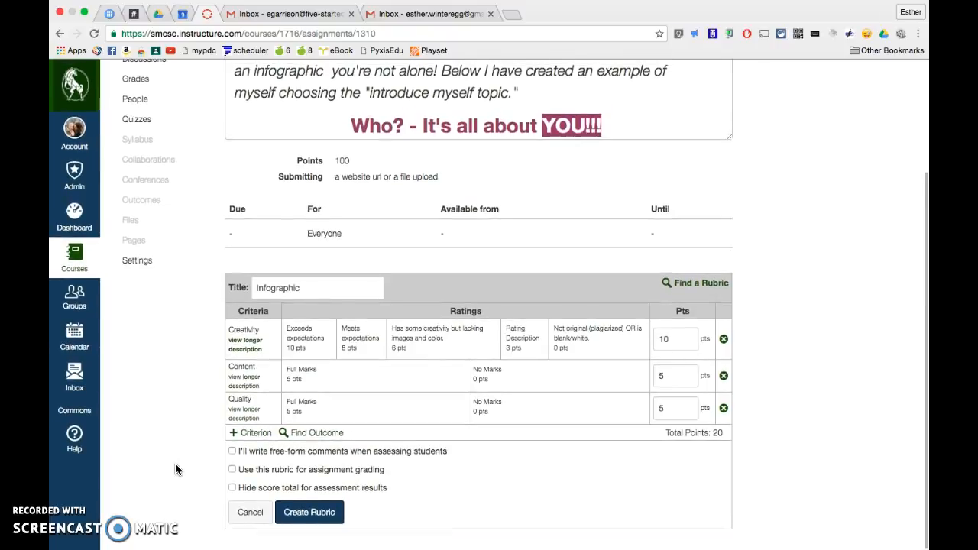
click(232, 470)
click(233, 471)
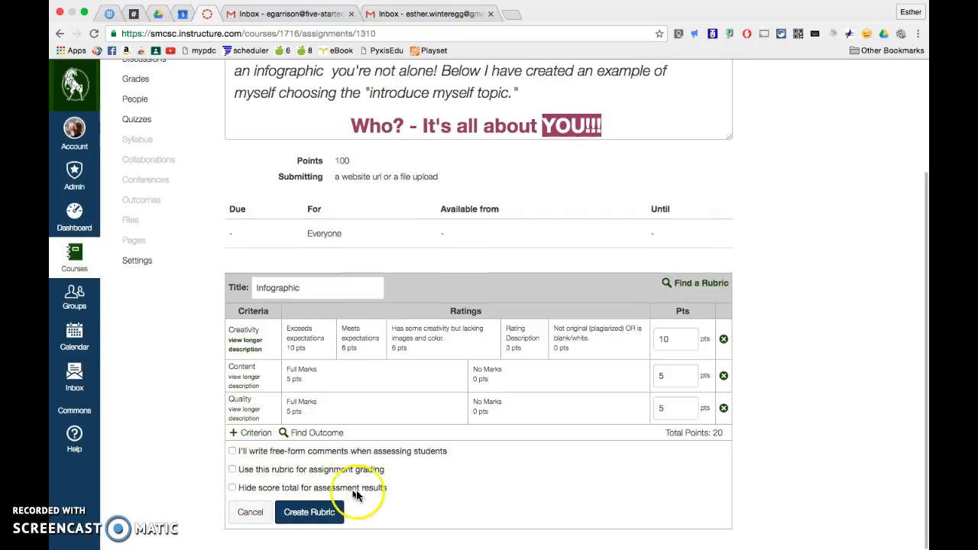
click(233, 488)
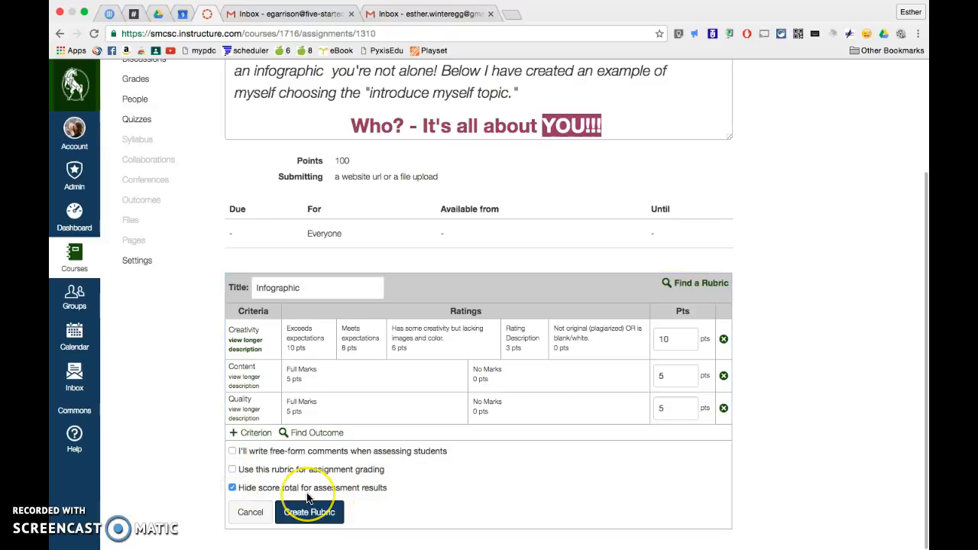
Enable the rubric for assignment grading and try to create it, dismissing the question about matching the assignment points
click(232, 469)
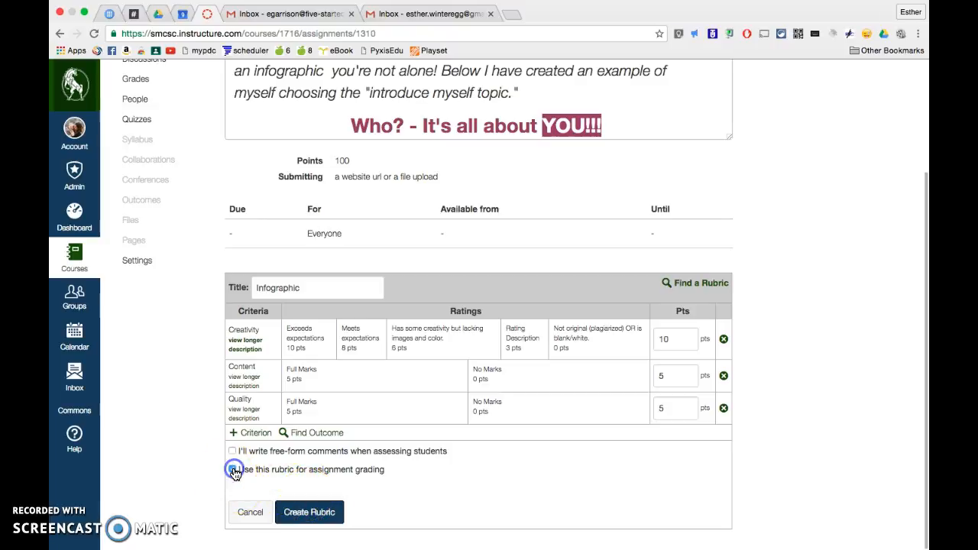
click(324, 522)
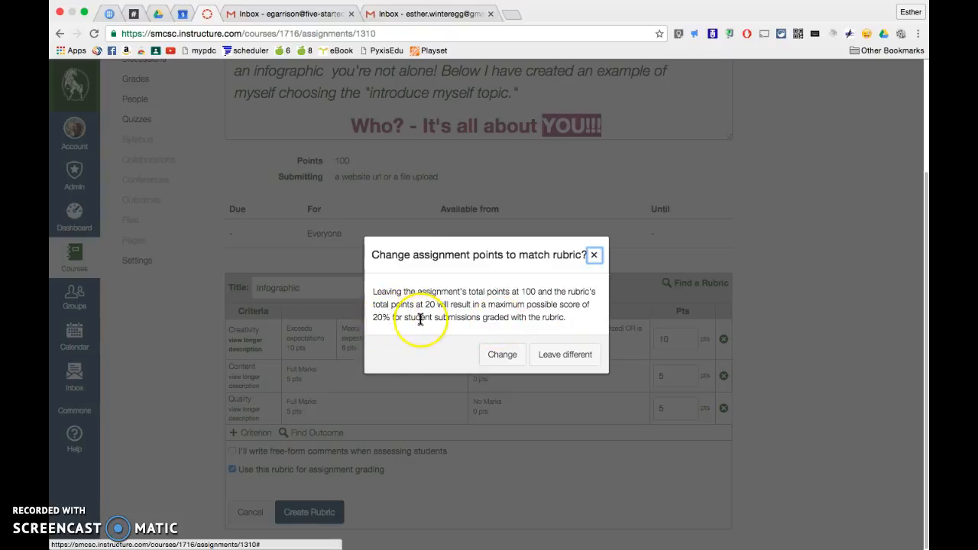
click(501, 354)
Set the points to 50 for Creativity, 25 for Content and 25 for Quality, and create the rubric
click(672, 337)
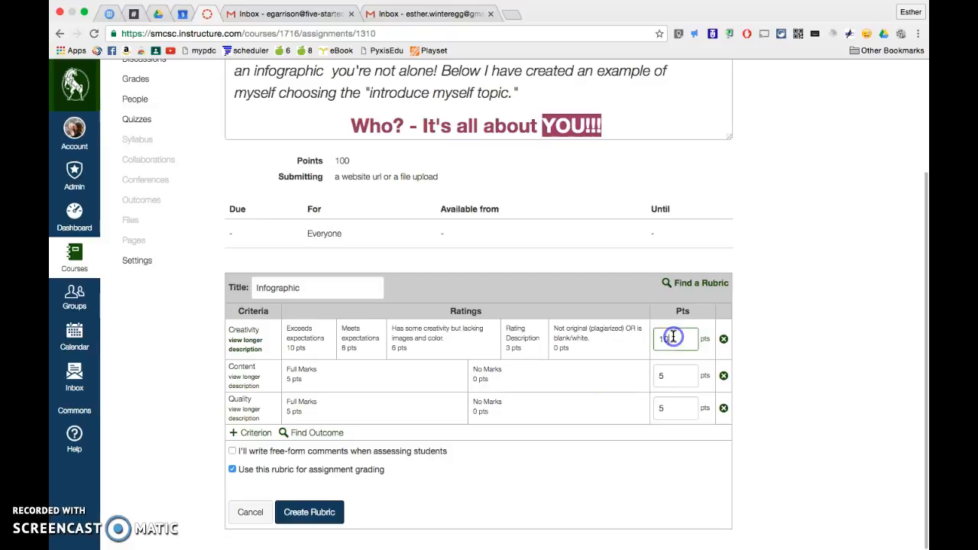
key(BackSpace)
key(BackSpace)
text(50)
click(677, 377)
key(Left)
text(2)
click(663, 407)
text(25)
click(566, 459)
click(310, 512)
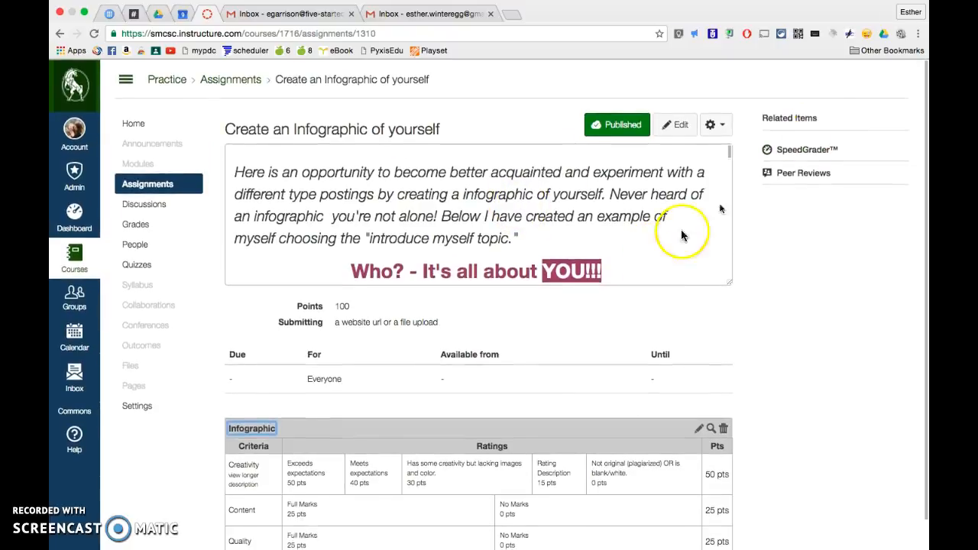
Open the assignment in SpeedGrader, widen the grading pane and show the Infographic rubric
click(808, 150)
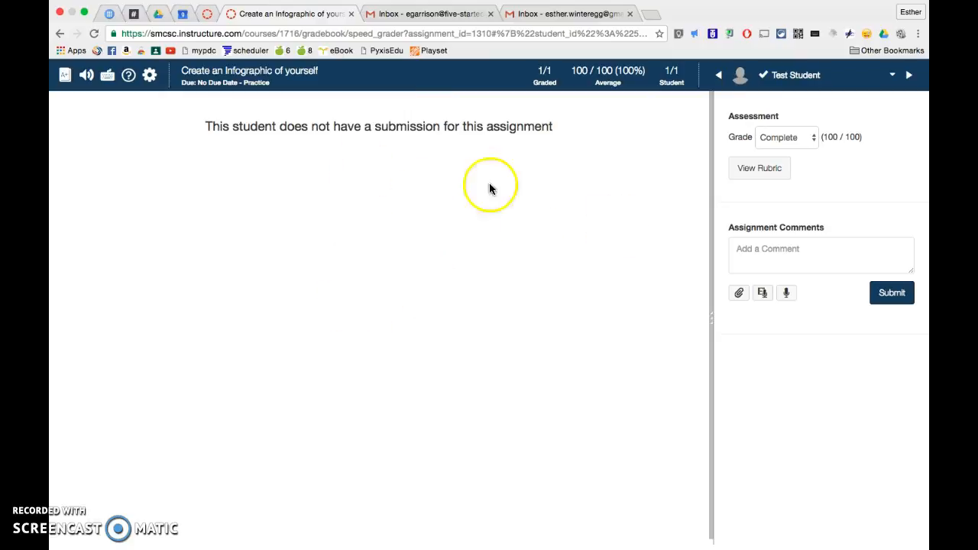
drag(711, 243, 495, 181)
click(535, 168)
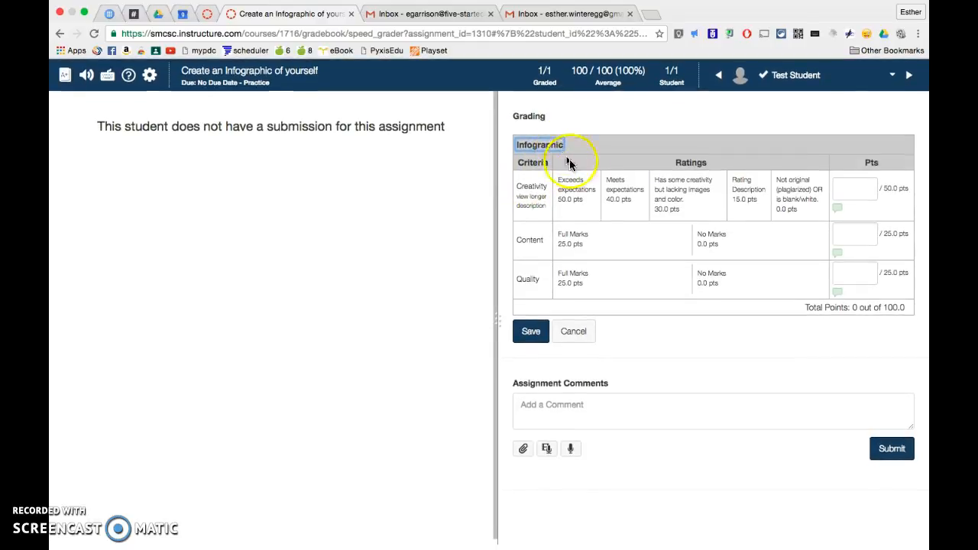
Rate Test Student's Creativity as "Exceeds expectations", and Content and Quality as "Full Marks"
click(576, 191)
click(644, 239)
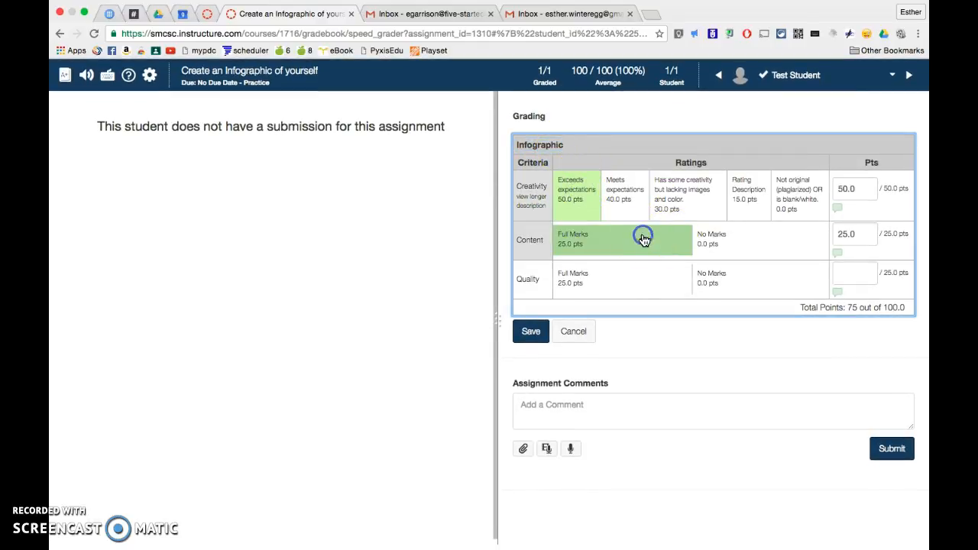
click(631, 290)
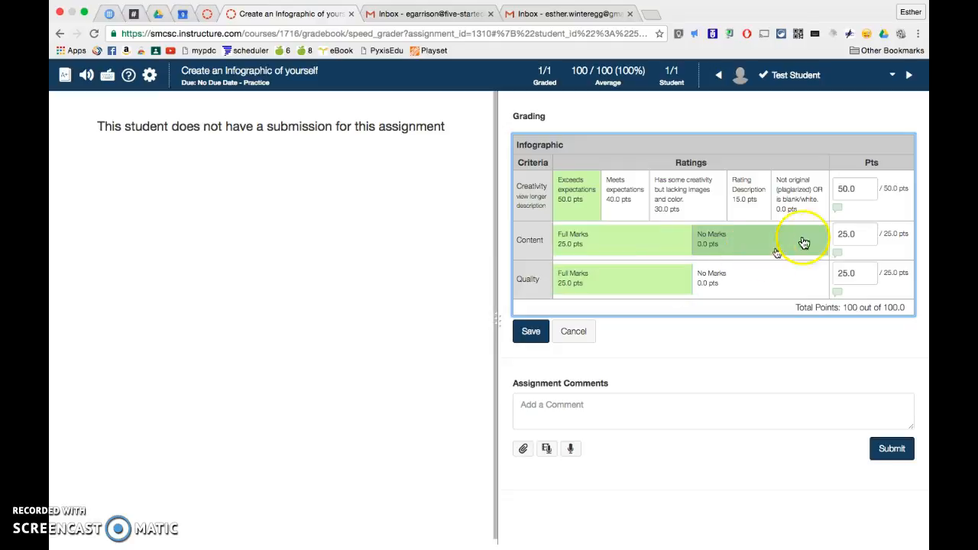
View the Creativity criterion's additional comments without adding any, and save the rubric assessment
click(836, 211)
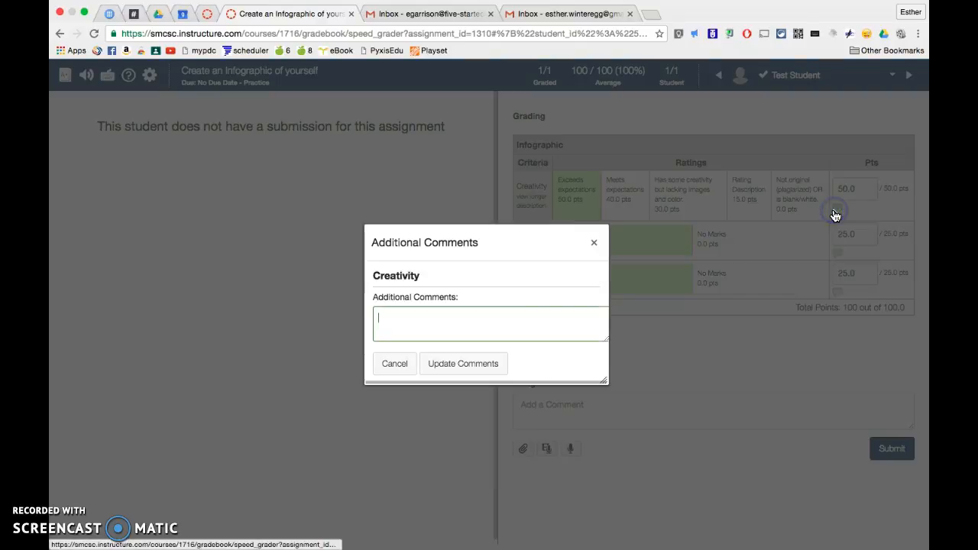
click(595, 246)
click(585, 409)
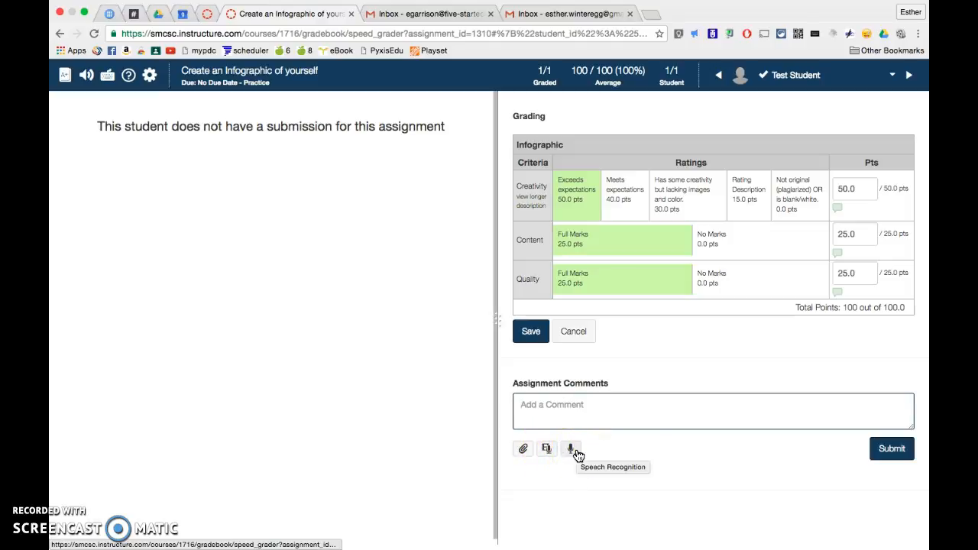
click(533, 336)
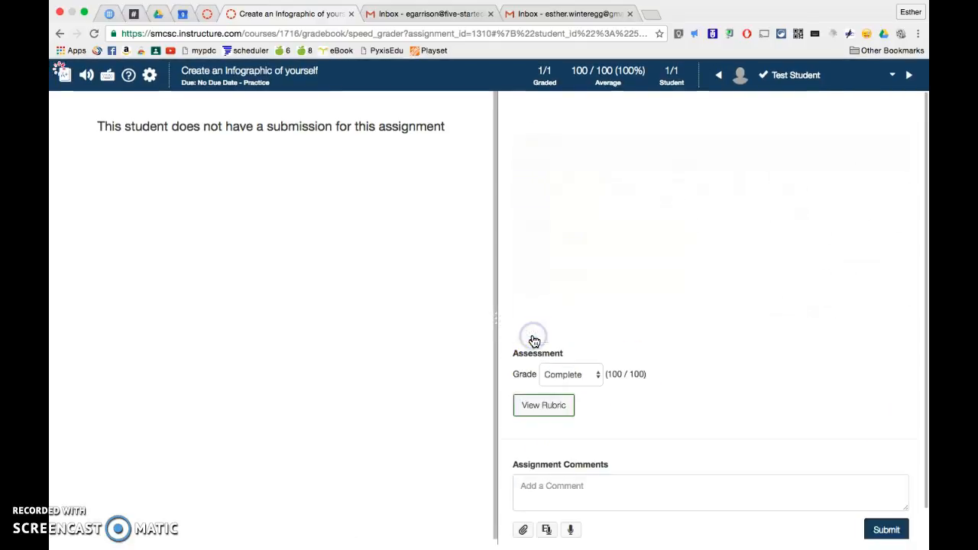